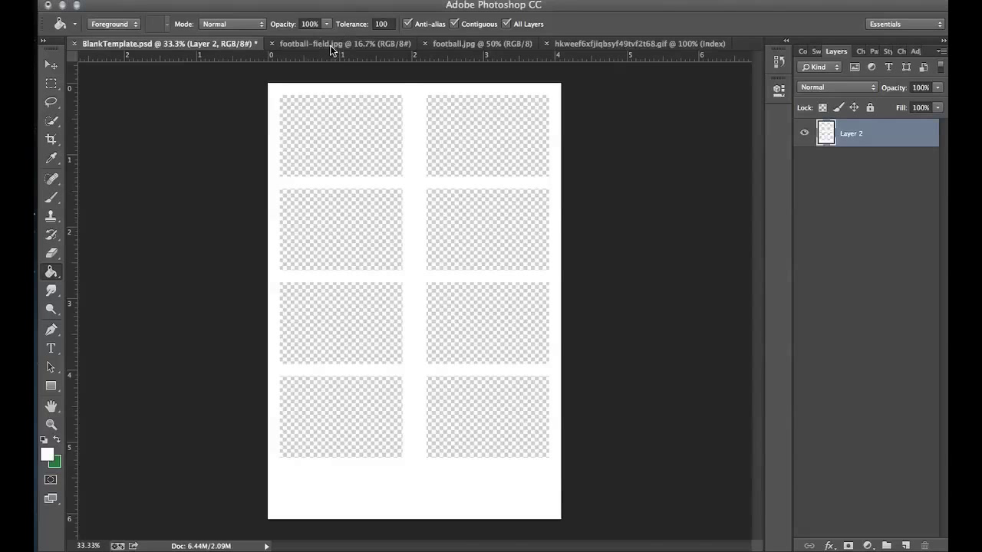
Step: Copy the whole football-field image and paste it into a new layer in BlankTemplate.psd
left_click(311, 43)
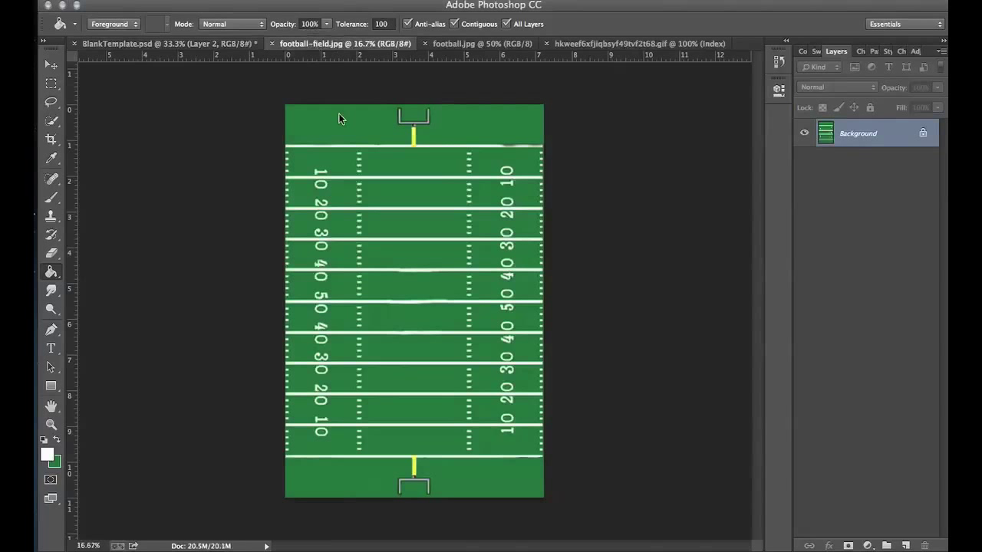
key("super+a")
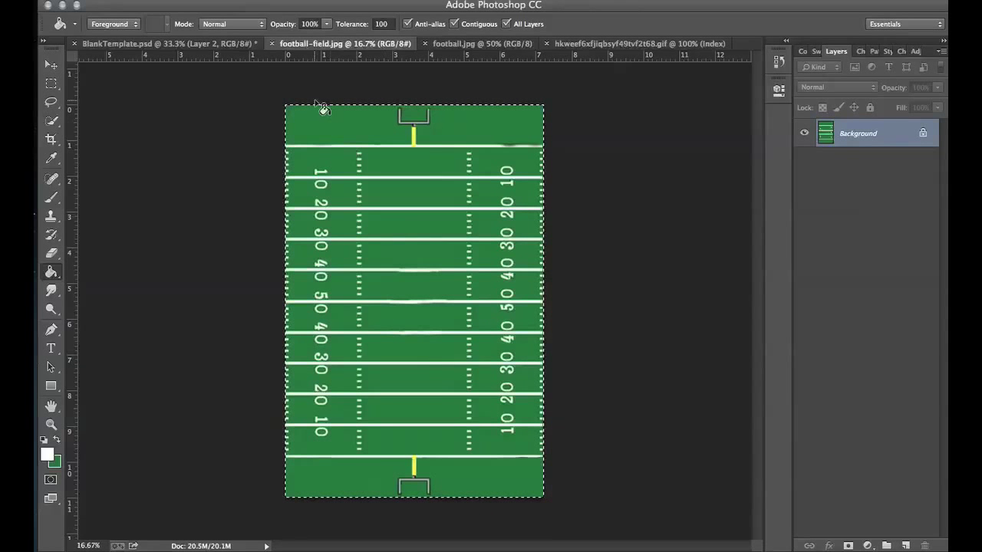
left_click(196, 47)
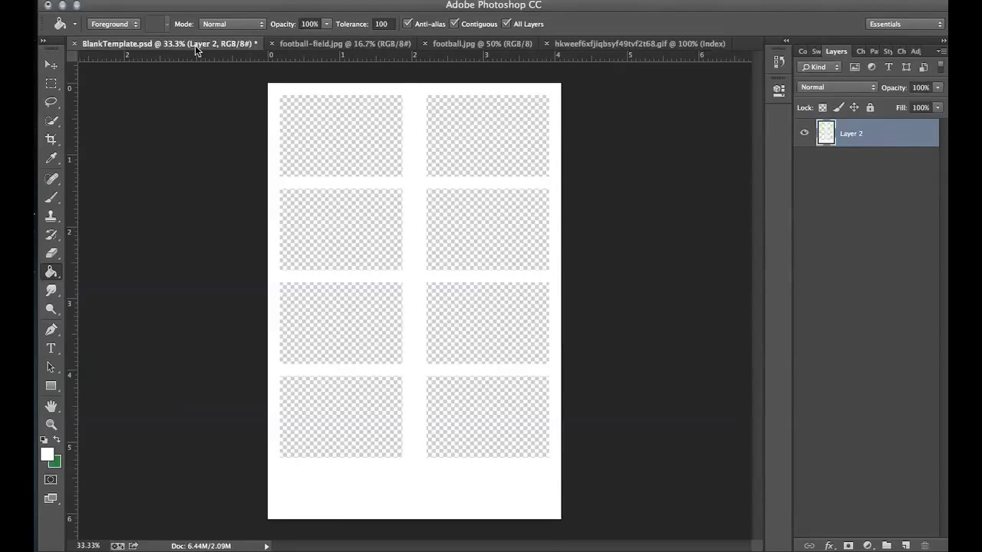
left_click(904, 546)
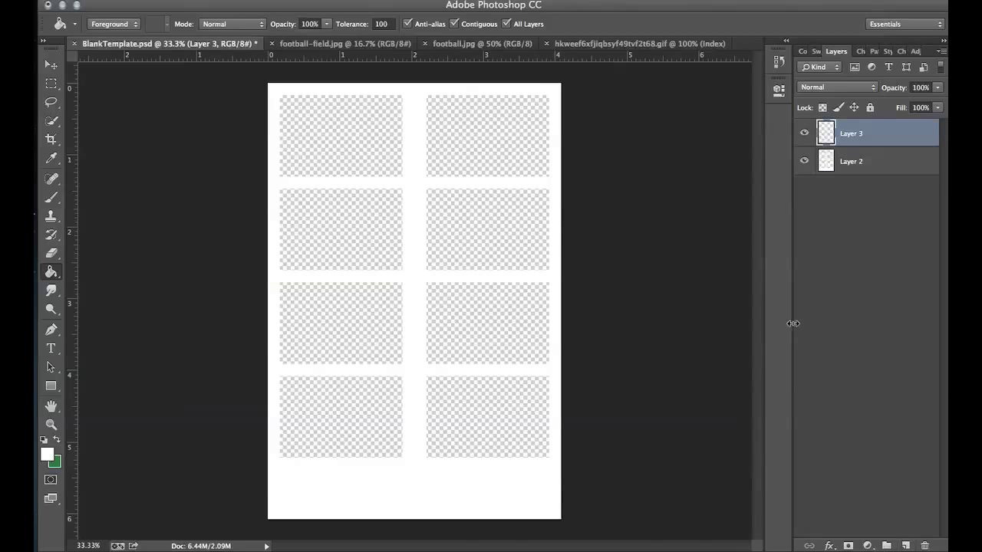
key("ctrl+v")
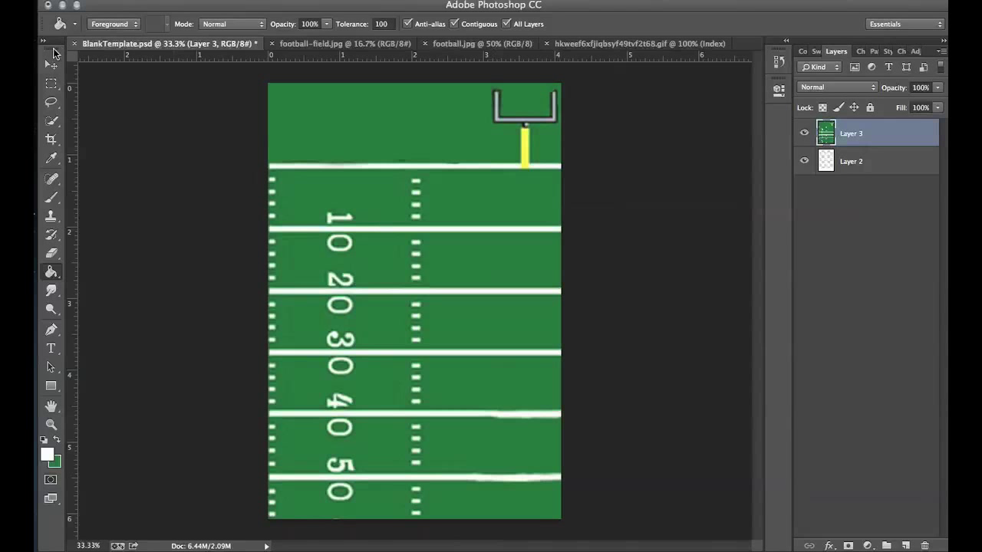
Step: Free-transform the pasted field, shrinking it proportionally and moving it over the page
left_click(52, 65)
key("ctrl+t")
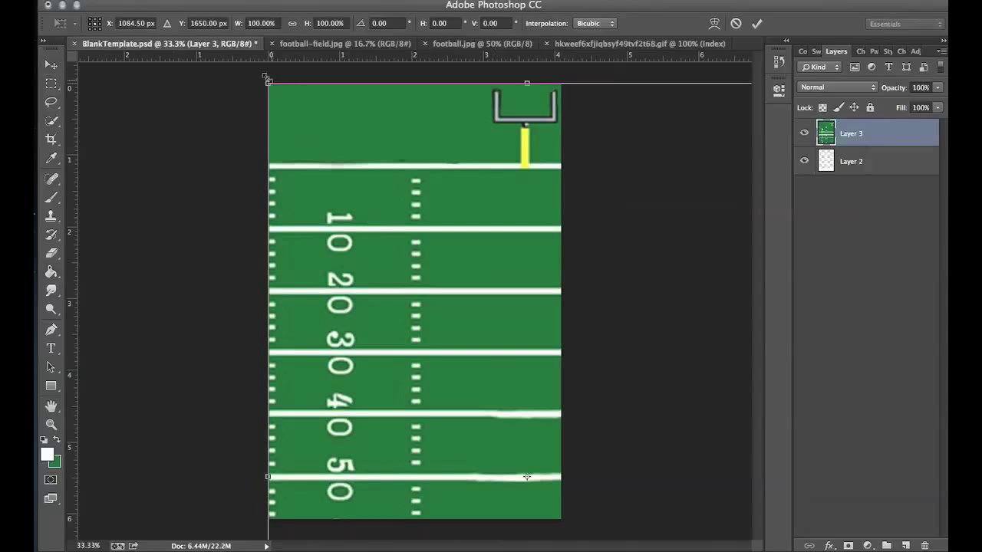
left_click_drag(266, 79, 323, 216)
left_click(480, 315)
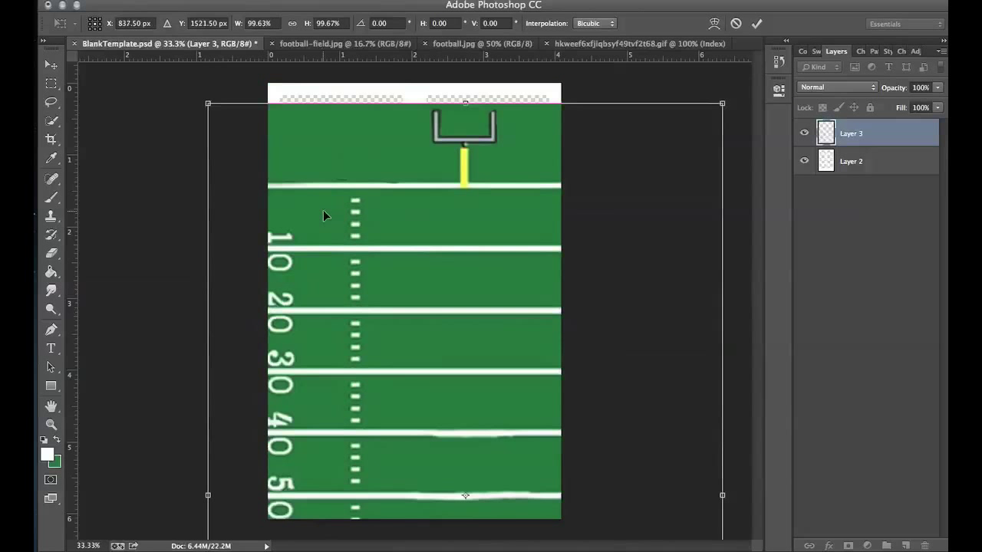
left_click_drag(207, 103, 361, 208)
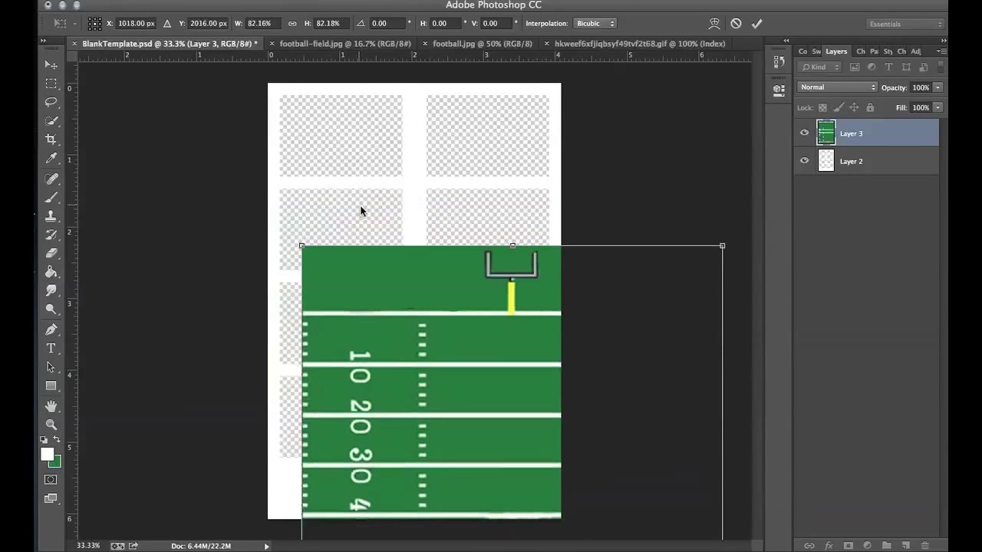
left_click_drag(422, 306, 353, 115)
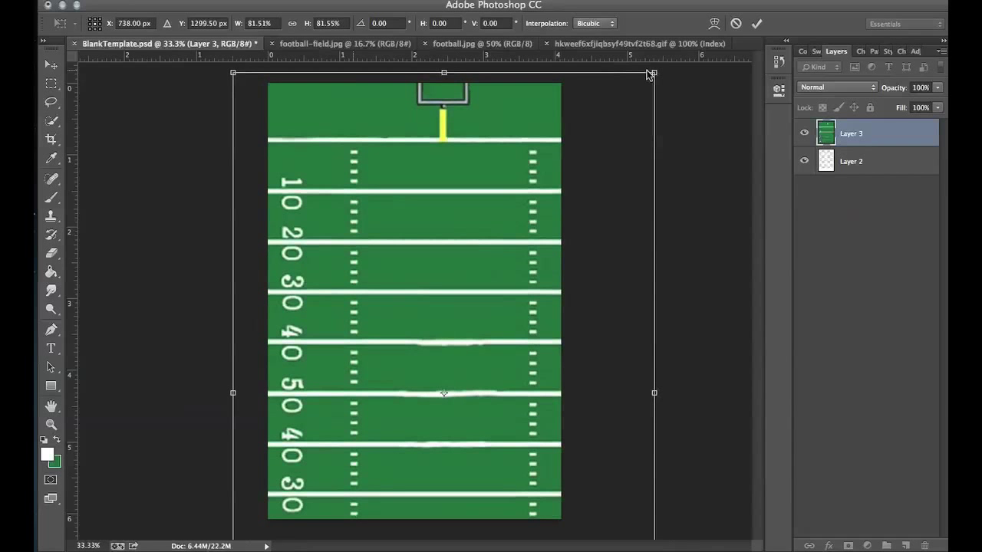
Step: Fine-tune the field's corners and edges until it fills the canvas at about 56.71% × 55.45%
left_click_drag(654, 76, 486, 97)
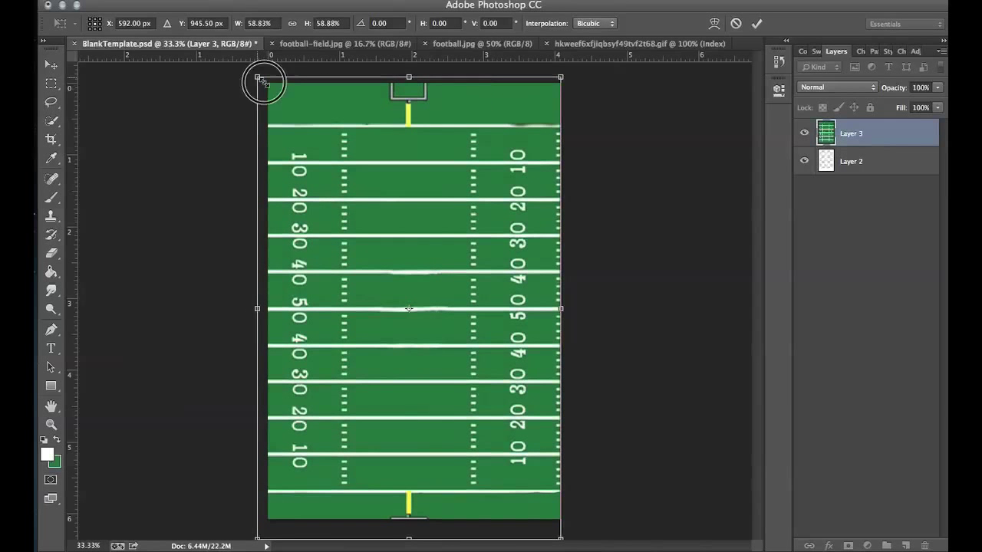
left_click_drag(259, 79, 284, 120)
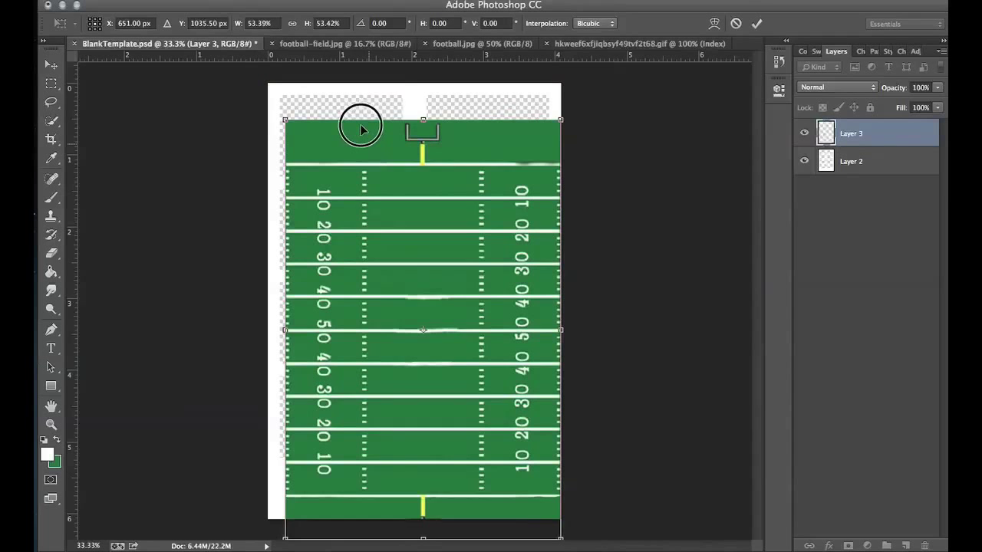
left_click_drag(362, 129, 353, 114)
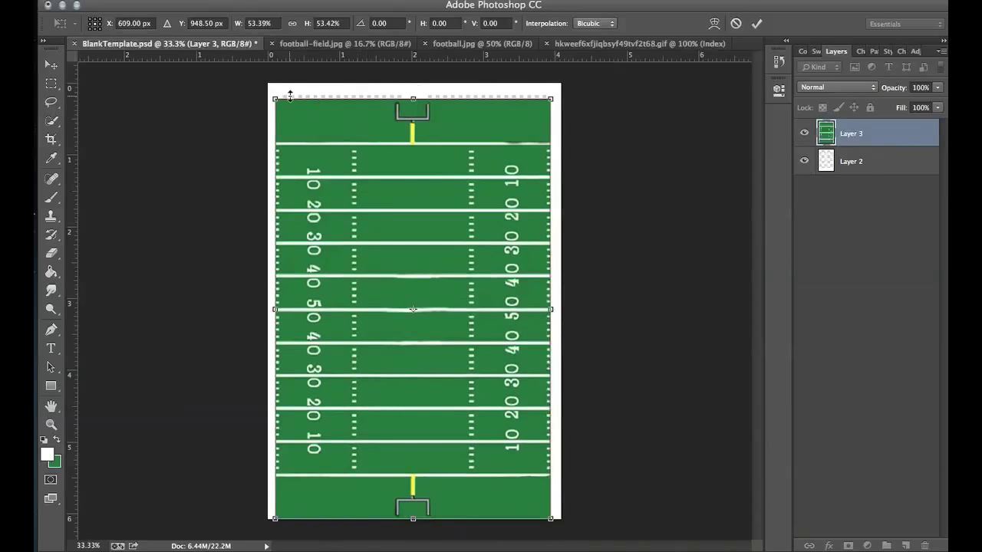
left_click_drag(276, 98, 269, 90)
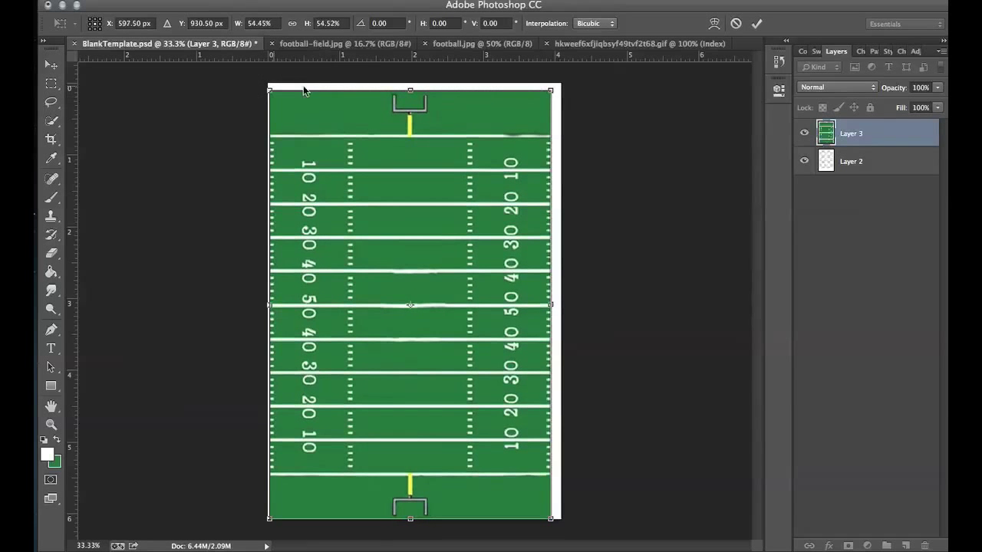
left_click_drag(550, 89, 564, 83)
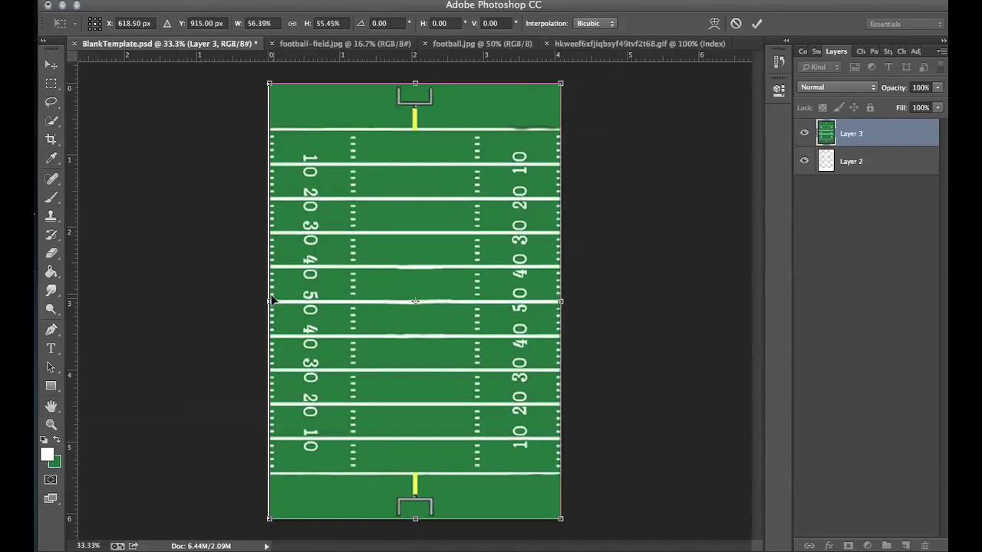
left_click_drag(273, 301, 267, 302)
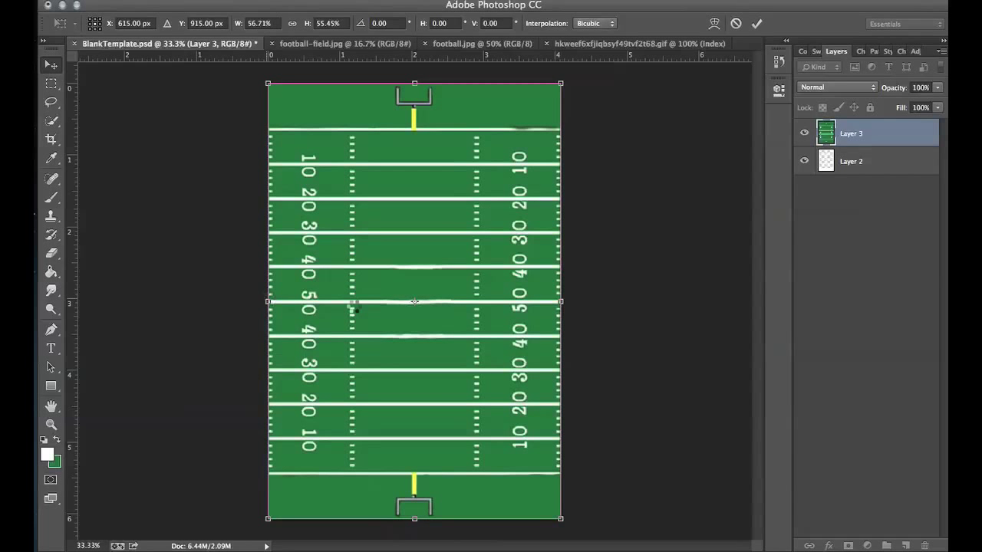
Step: Apply the transform, rename the football-field layer to 'Bg', and hide it
key("Return")
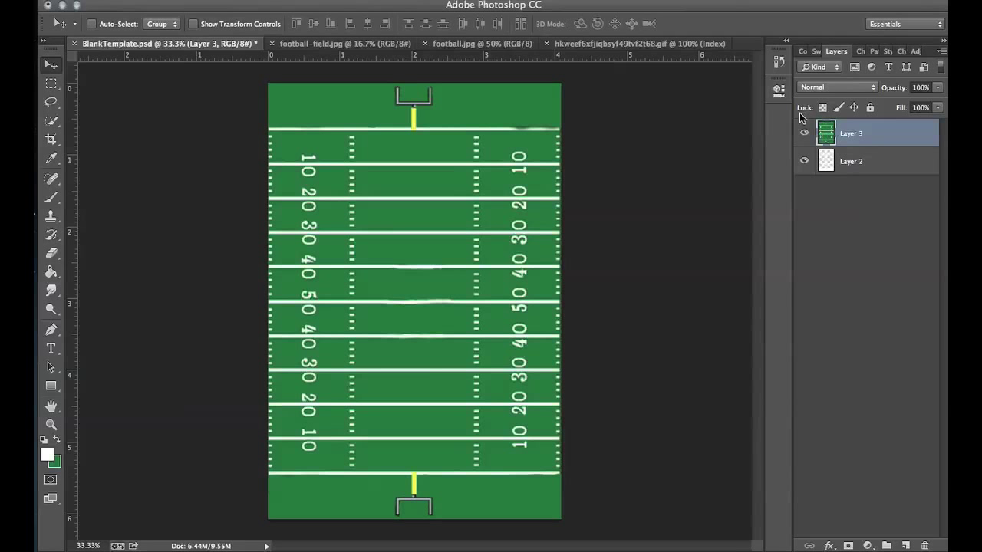
double_click(863, 137)
type("F")
key("Return")
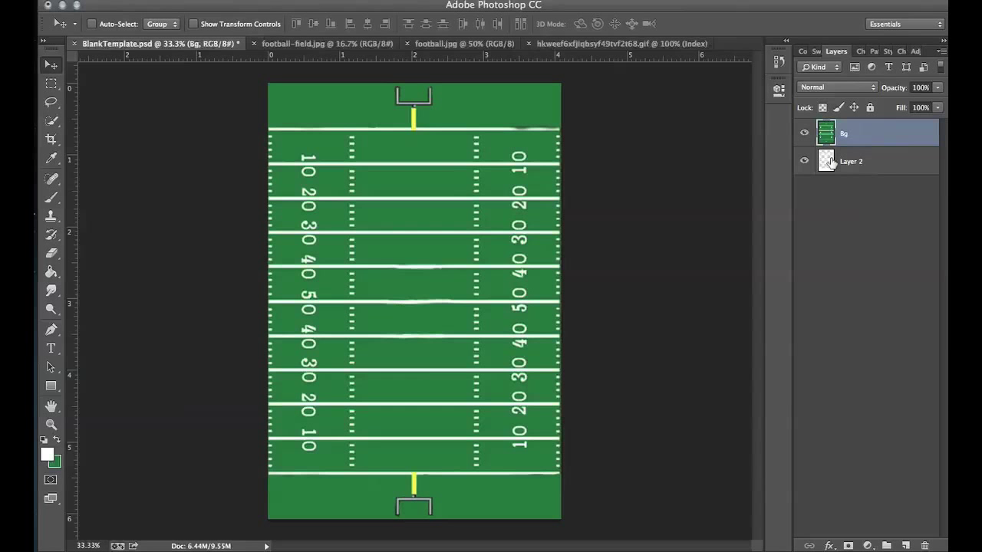
left_click(805, 134)
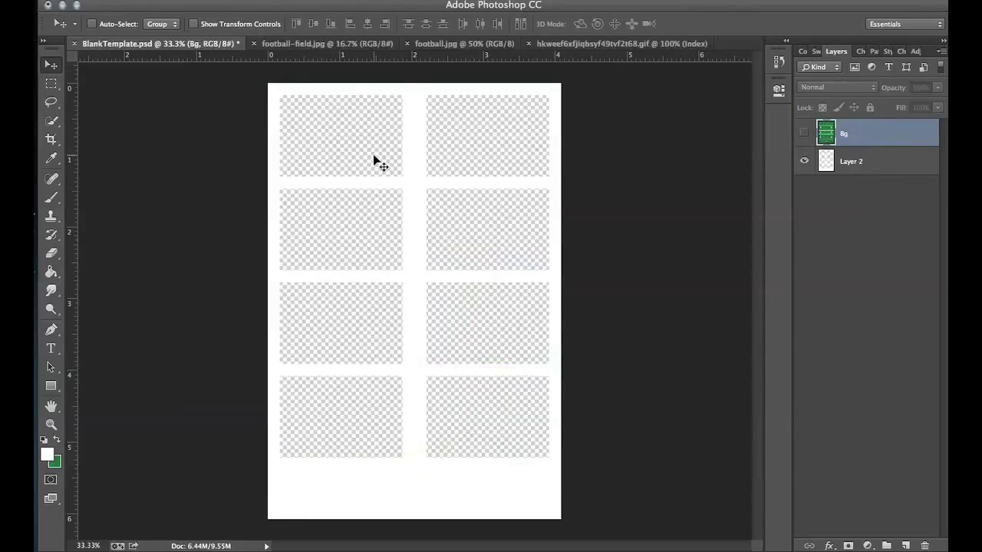
Step: Quick-select Layer 2's white frame and invert the selection to the eight photo windows
left_click(59, 125)
left_click_drag(59, 124, 97, 114)
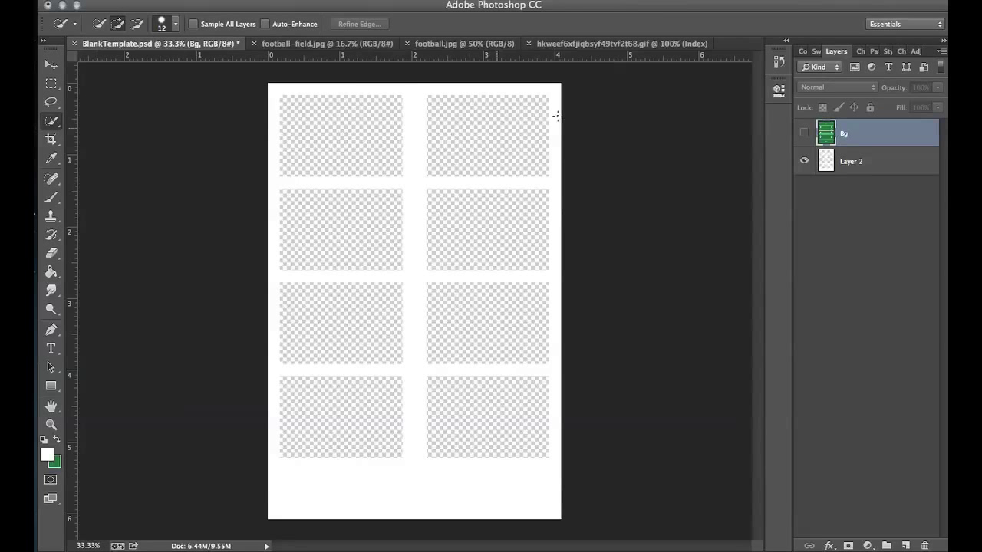
left_click_drag(416, 93, 409, 481)
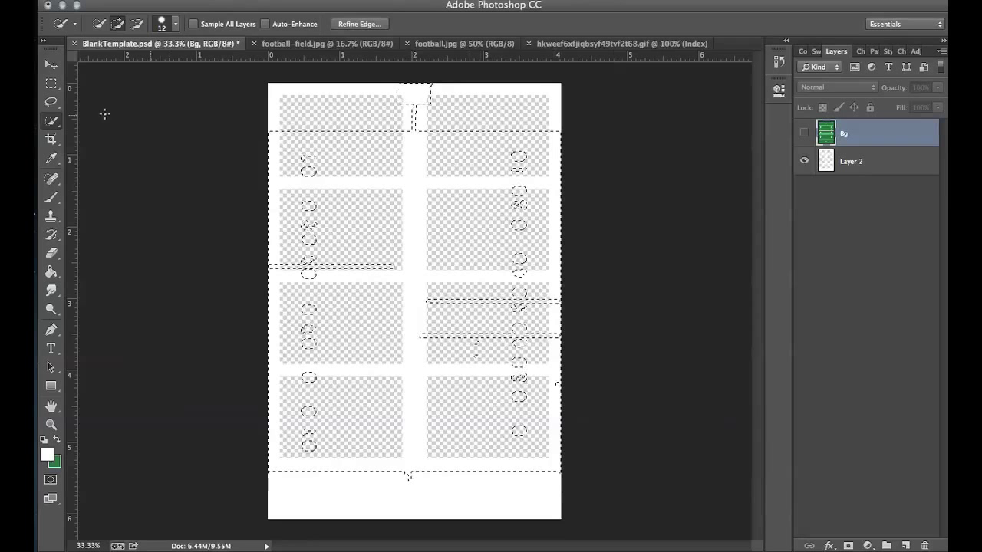
key("super+d")
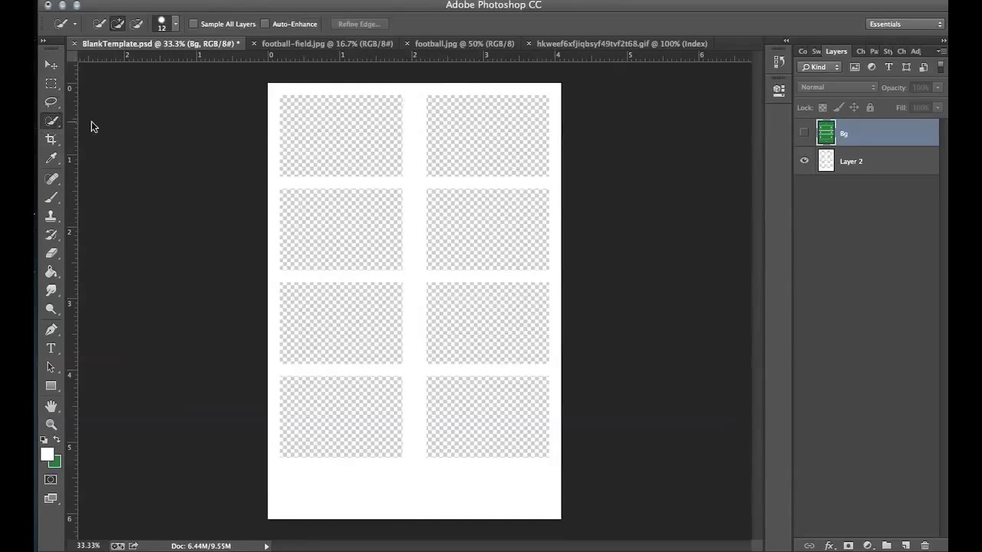
left_click(842, 163)
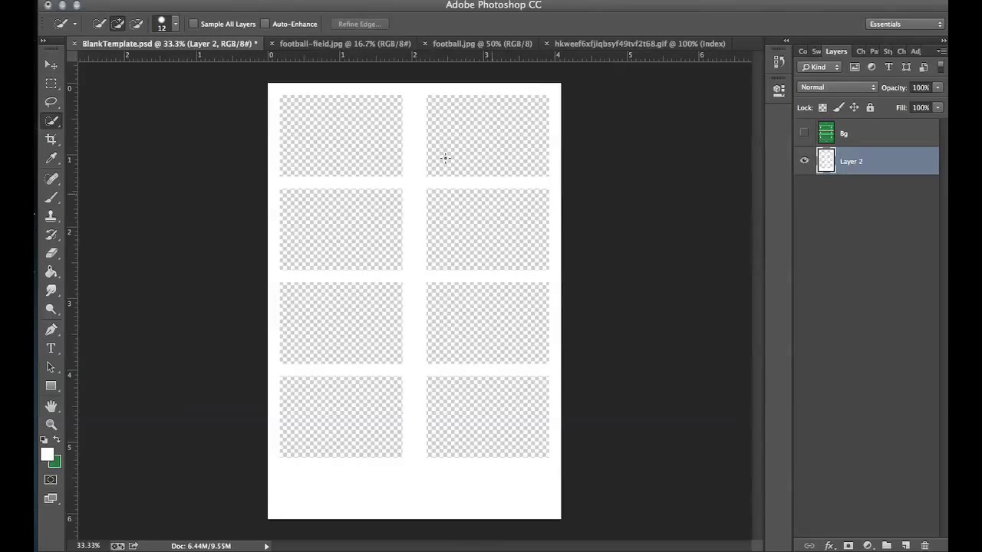
mouse_move(417, 99)
left_mouse_down()
mouse_move(401, 241)
mouse_move(413, 491)
left_mouse_up()
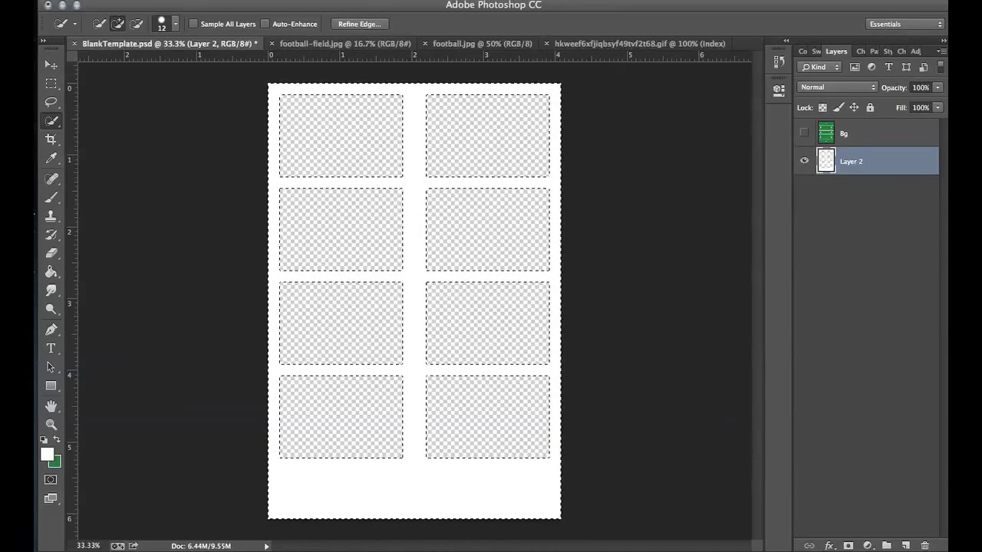
left_click(332, 0)
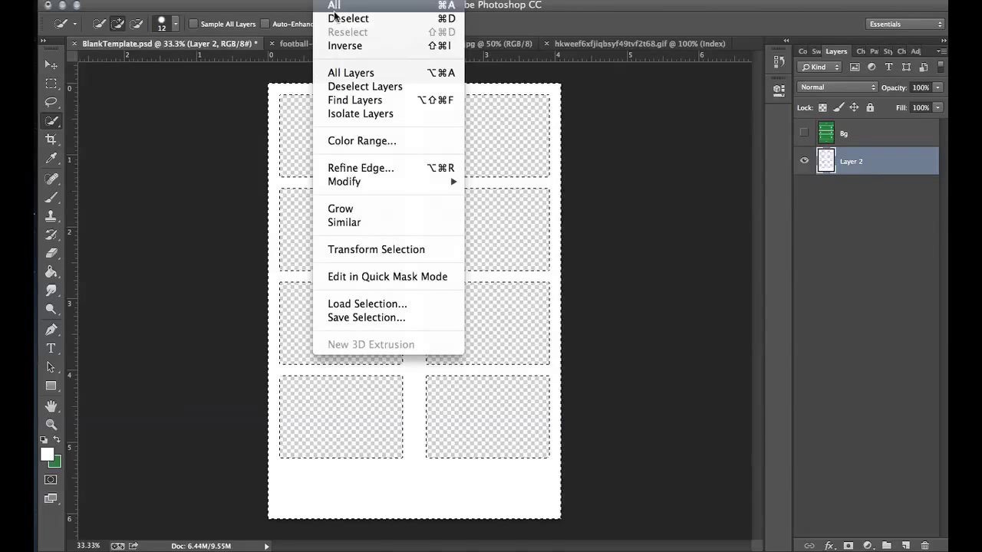
left_click(347, 45)
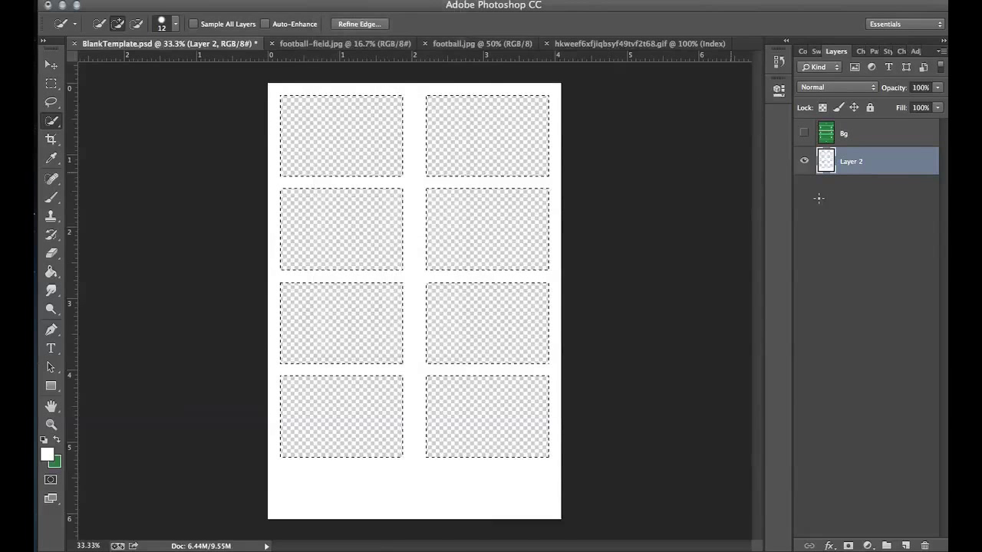
Step: Show and activate the Bg layer, then delete the field inside the eight windows
left_click(865, 137)
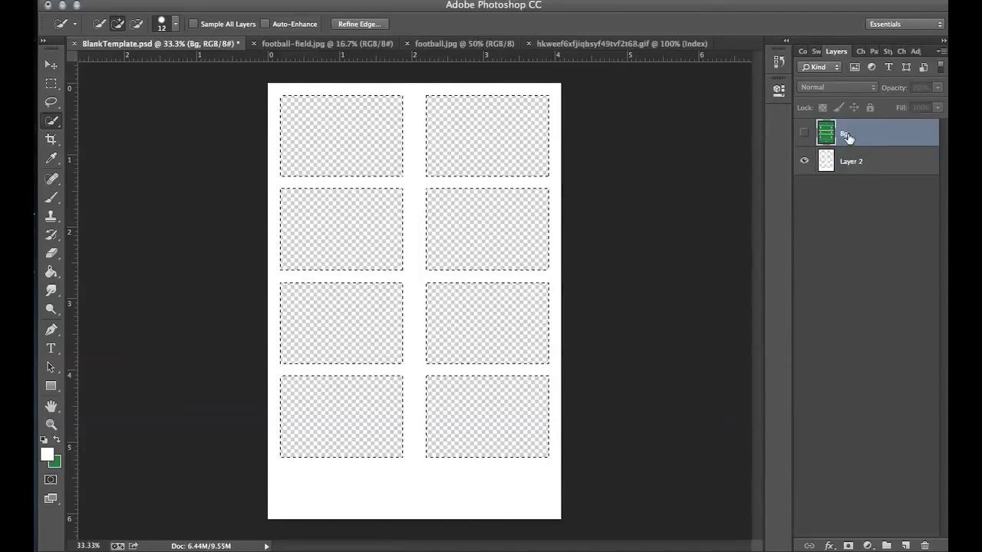
left_click(804, 135)
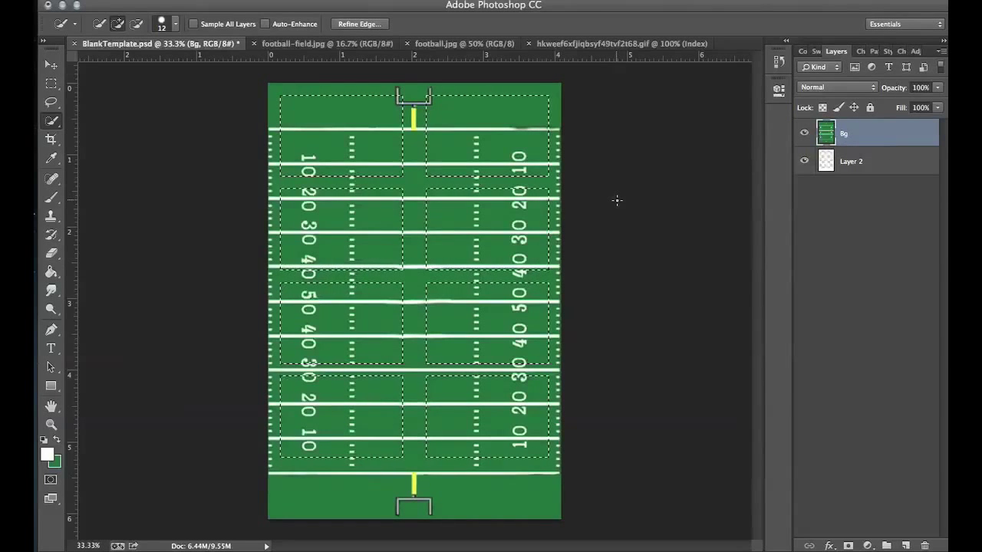
key("Delete")
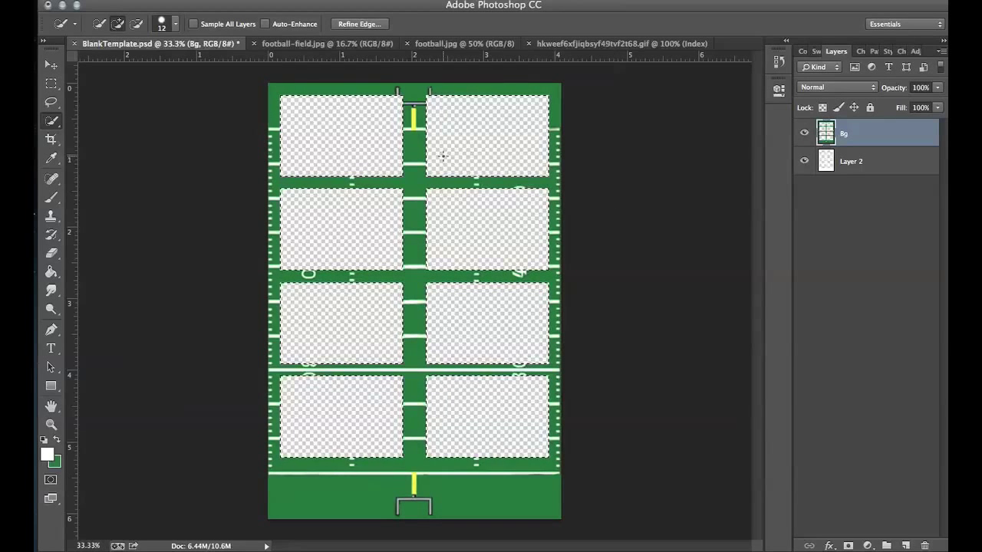
Step: Hide Layer 2 in the template
left_click(52, 103)
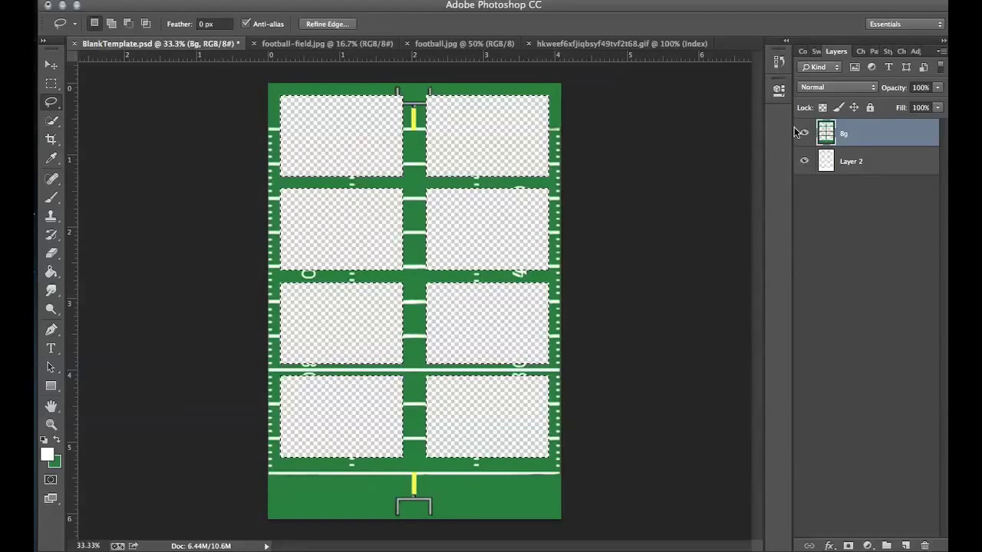
left_click(804, 161)
left_click(52, 82)
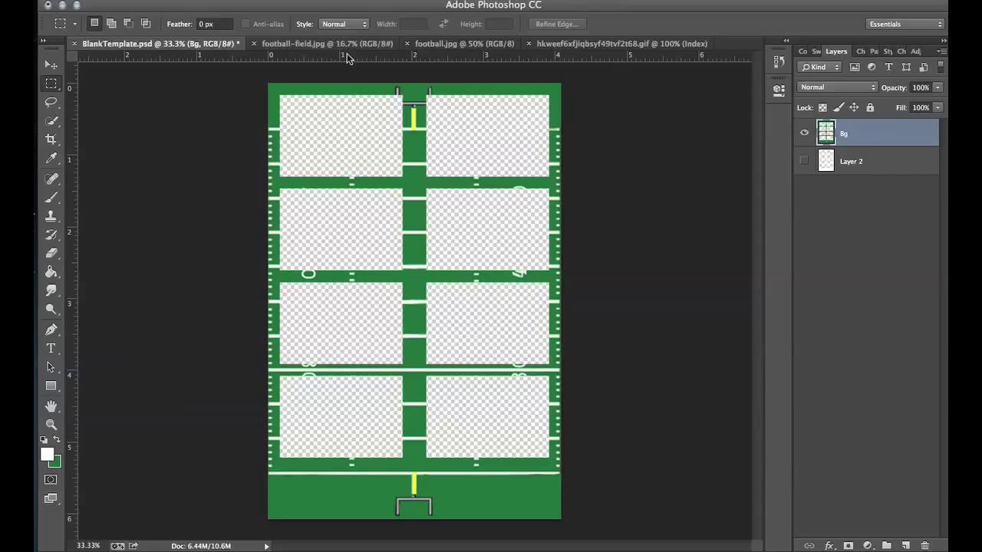
Step: In football.jpg, quick-select the white background surrounding the football
left_click(432, 45)
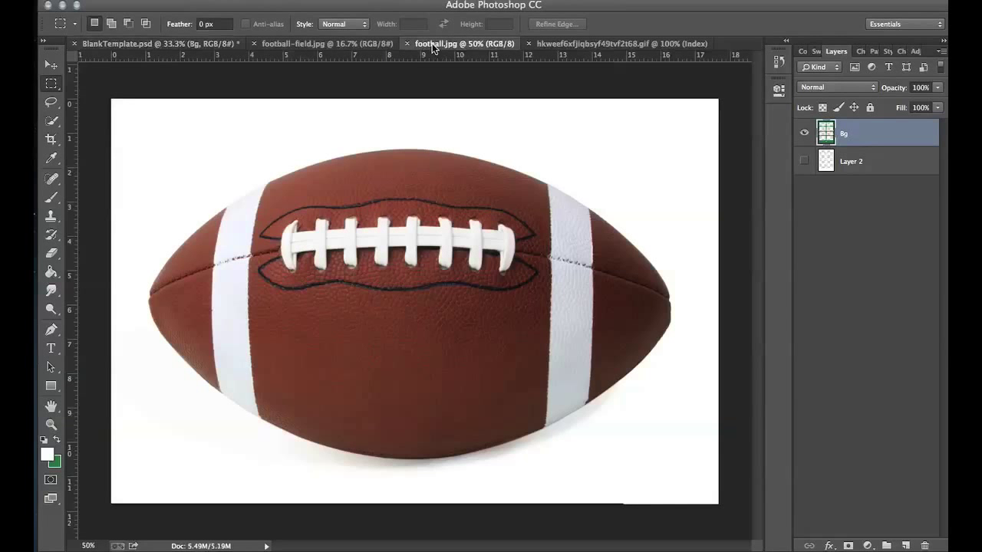
left_click(57, 104)
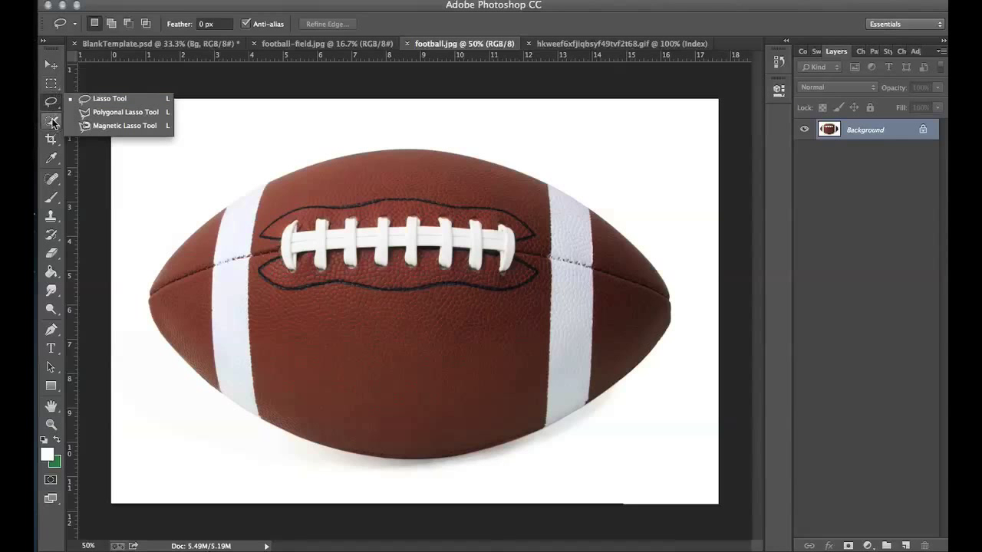
mouse_move(157, 121)
left_mouse_down()
mouse_move(393, 82)
mouse_move(173, 121)
left_mouse_up()
left_click(51, 120)
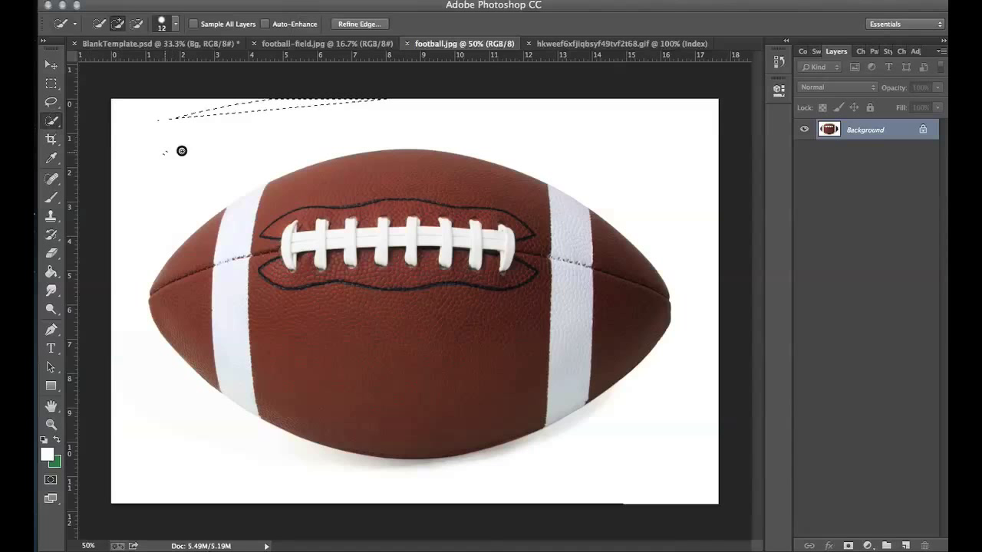
left_click_drag(182, 151, 414, 110)
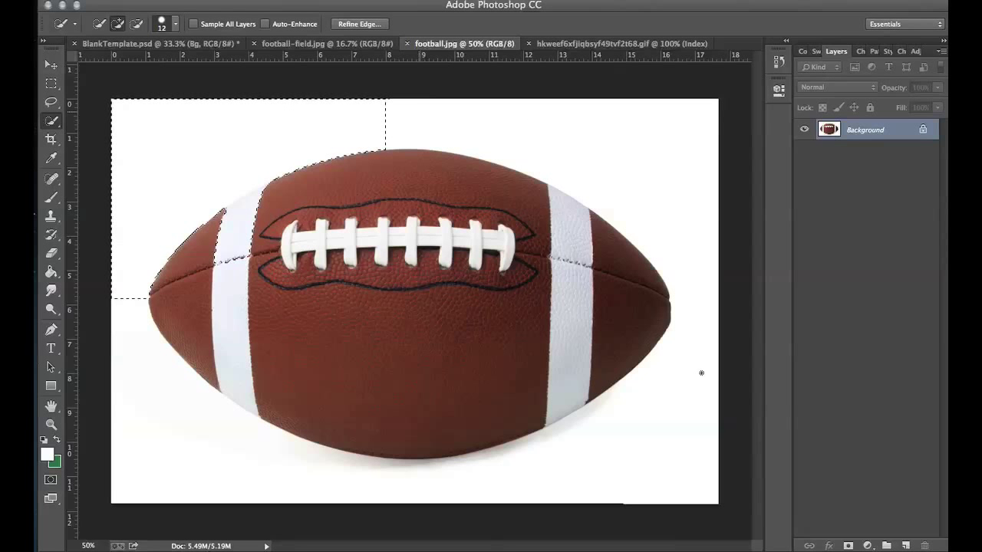
left_click(159, 436)
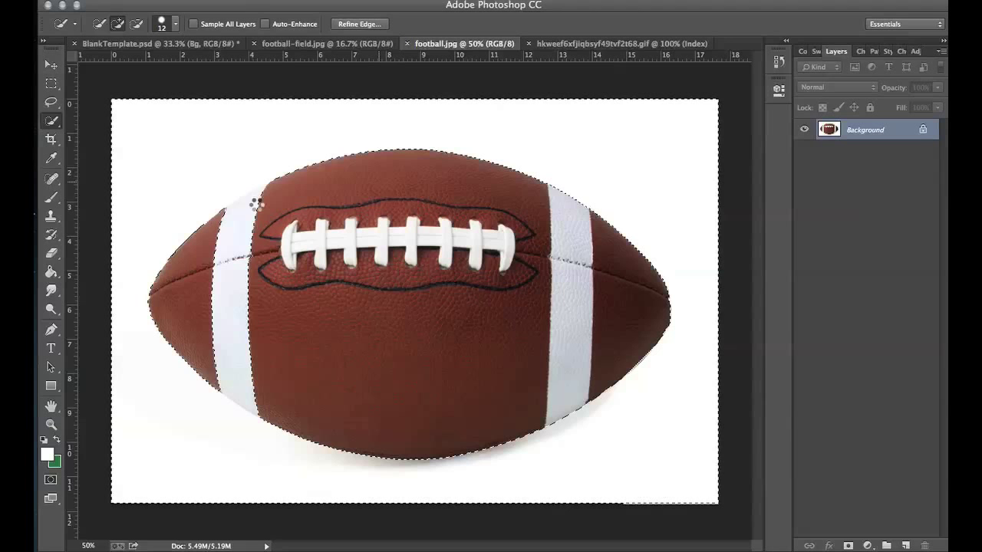
key("alt")
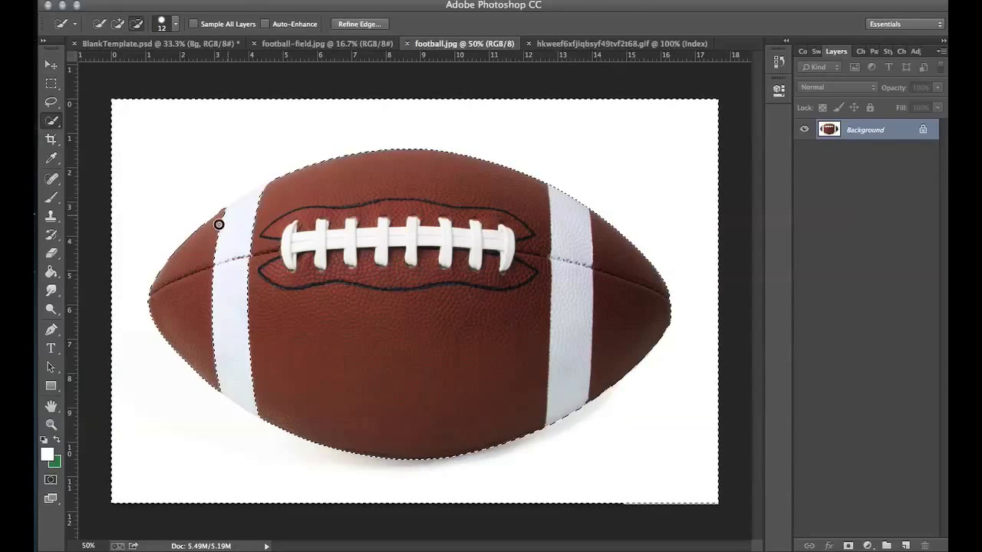
Step: Subtract the ball's left stripe from the selection and invert it to isolate the football
mouse_move(219, 224)
left_mouse_down()
mouse_move(211, 302)
mouse_move(253, 398)
left_mouse_up()
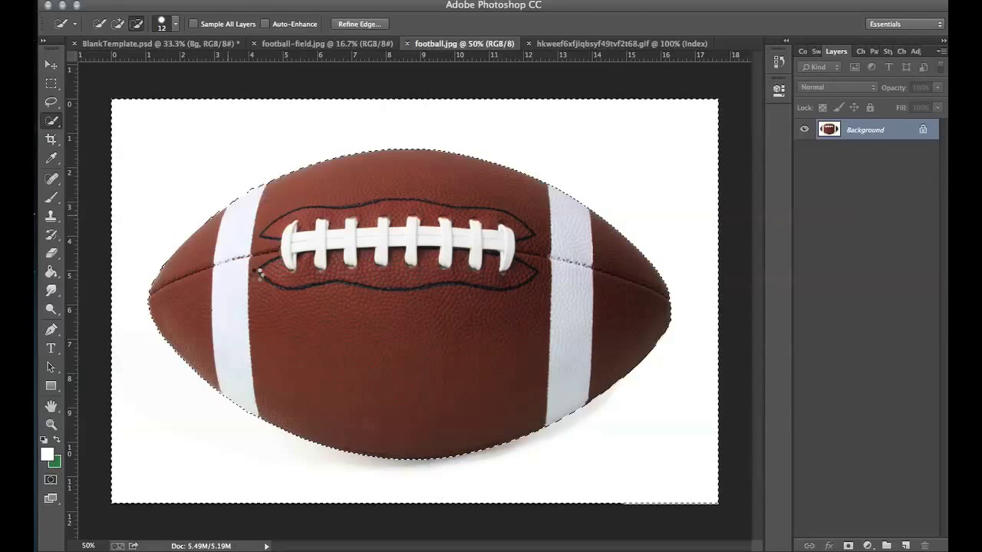
key("alt")
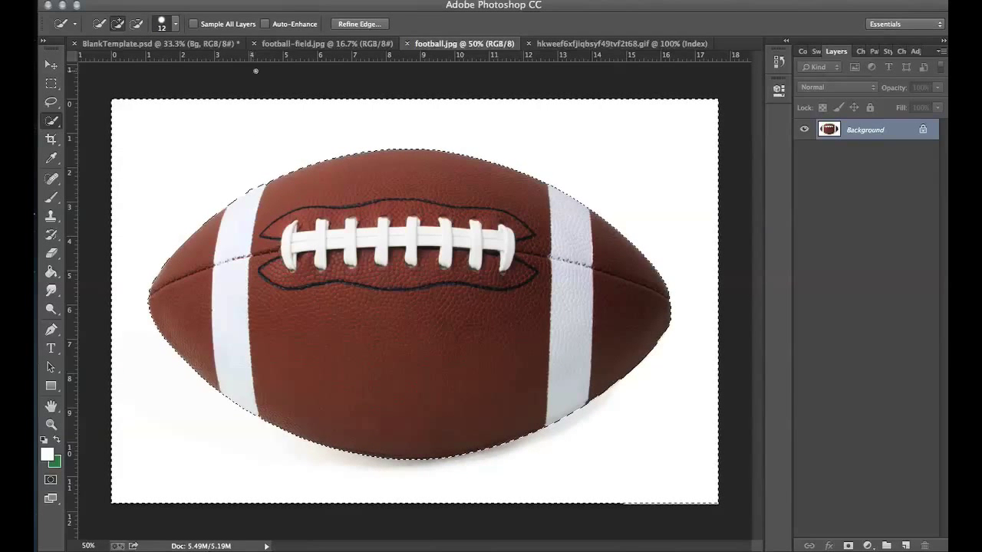
left_click(328, 1)
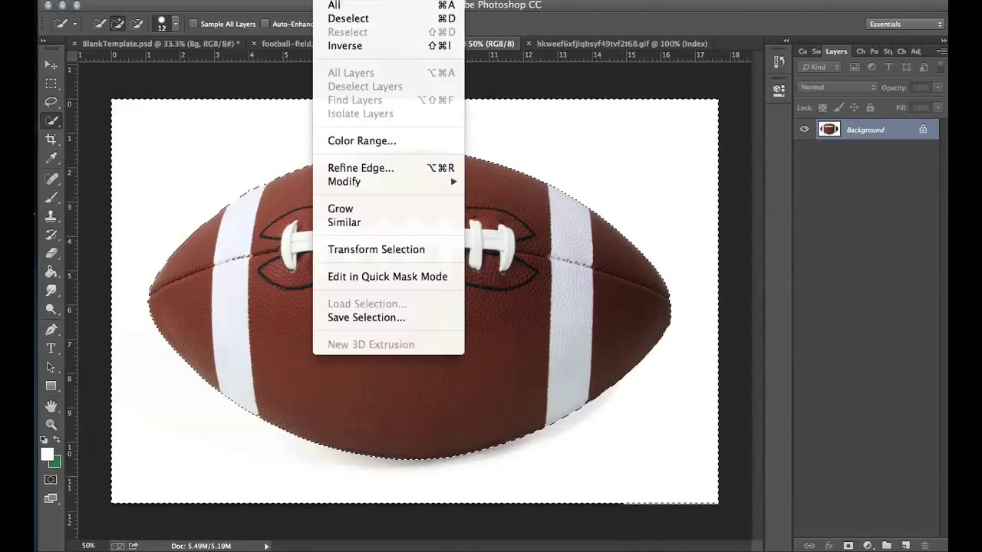
left_click(365, 45)
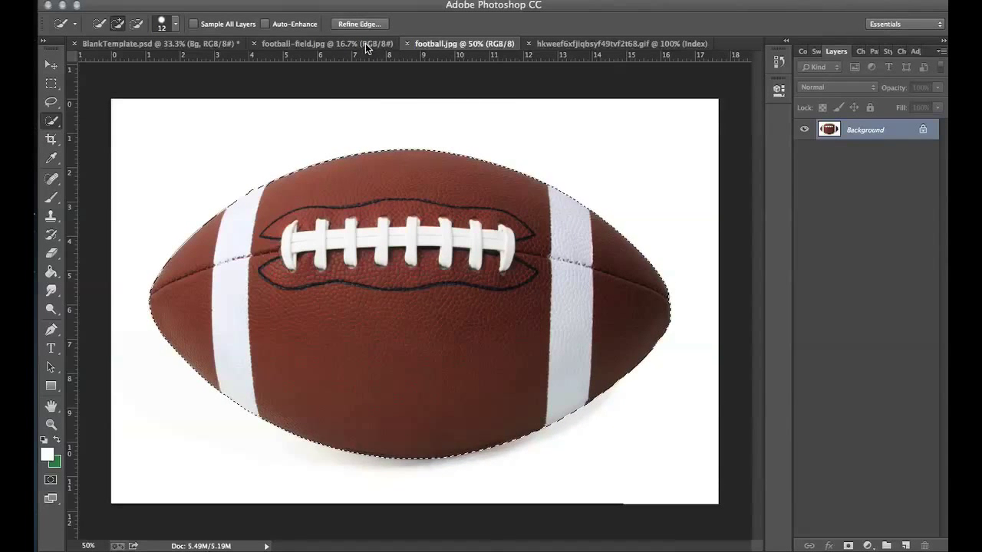
Step: Paste the football into BlankTemplate.psd, shrink and tilt it, and place it in the bottom-left end zone
left_click(195, 46)
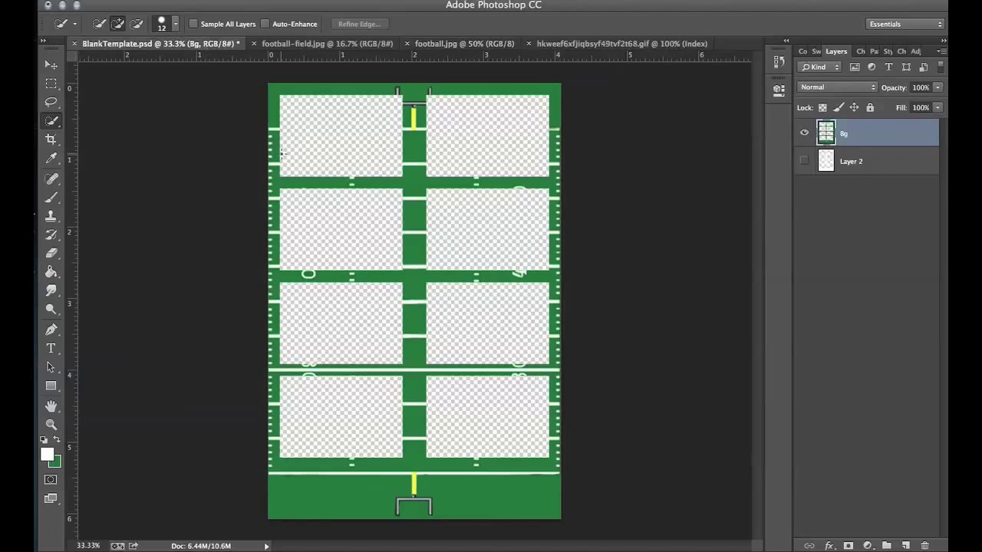
key("ctrl+v")
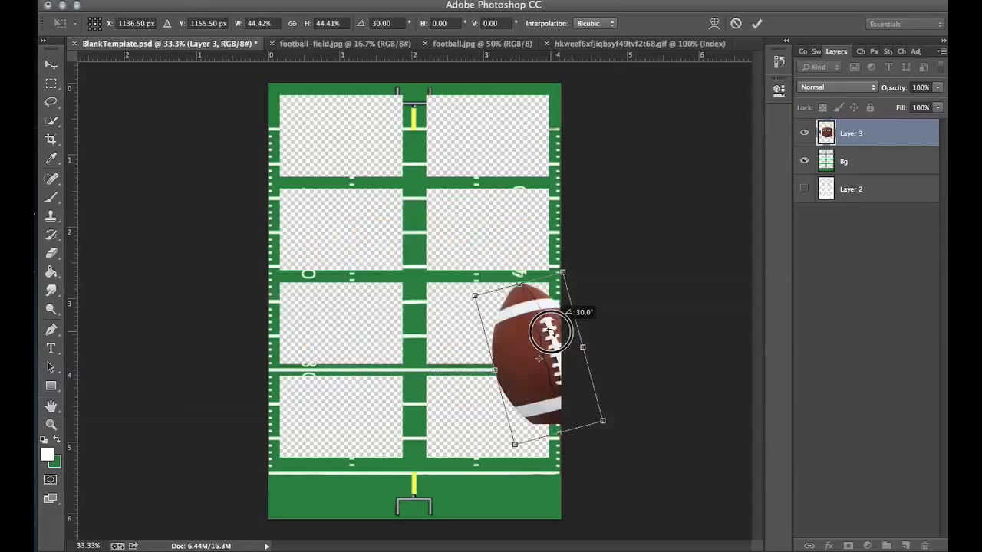
left_click_drag(565, 302, 557, 382)
key("w")
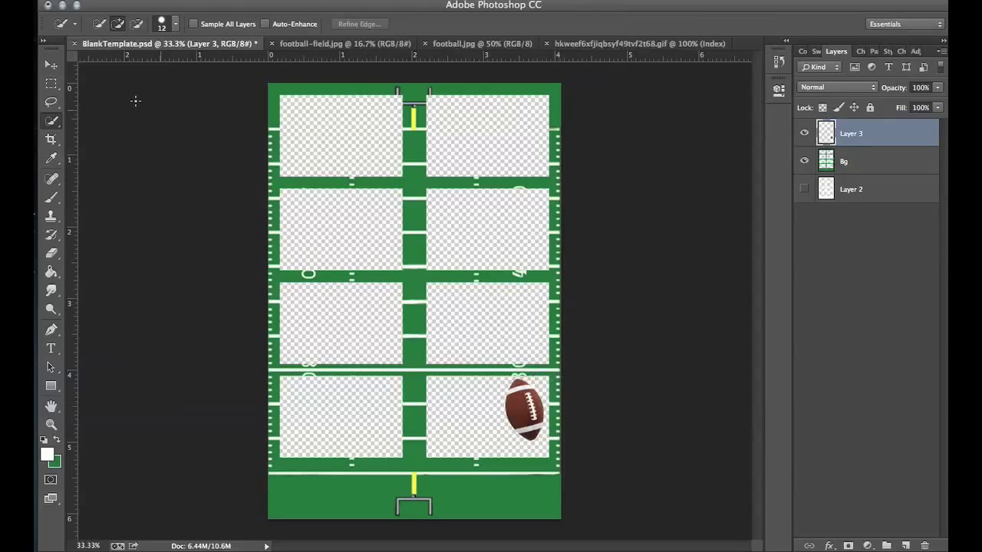
left_click(54, 81)
left_click(52, 66)
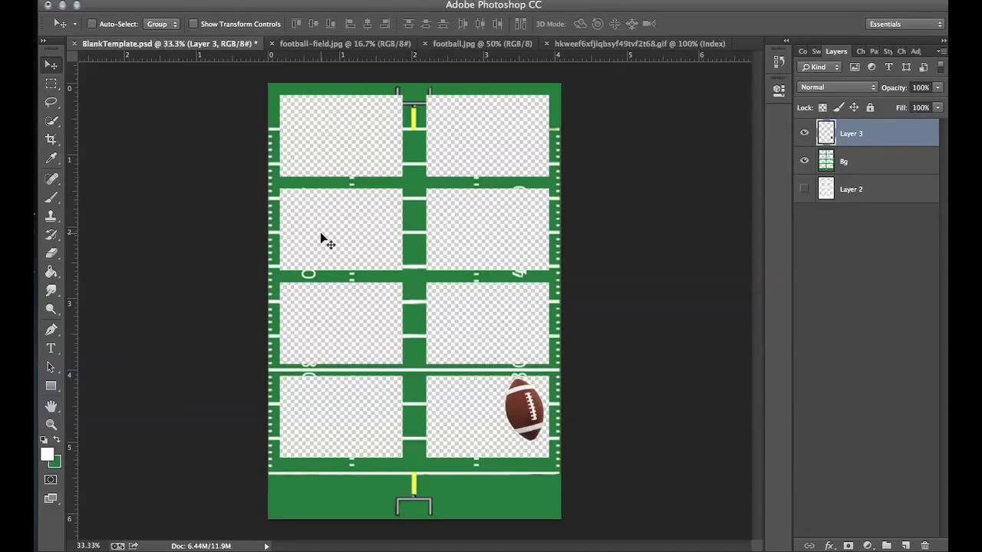
left_click_drag(515, 406, 291, 481)
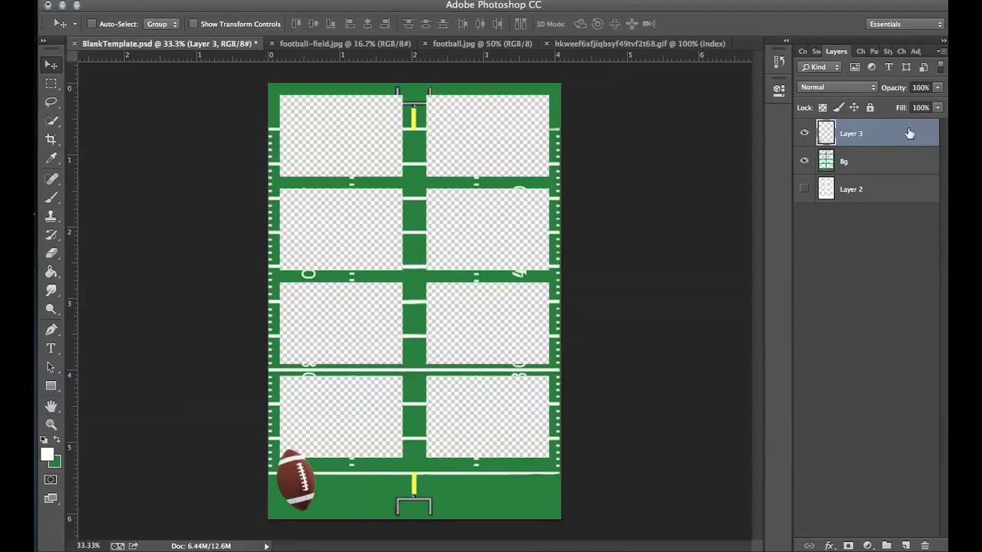
left_click(941, 52)
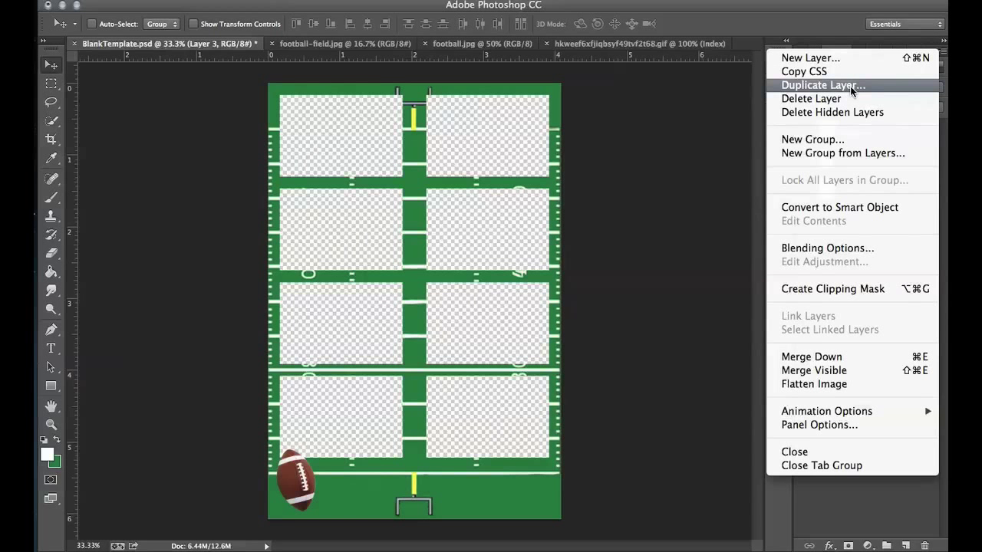
Step: Duplicate the football layer as 'football2' and move it beside the centre goalpost
left_click(822, 85)
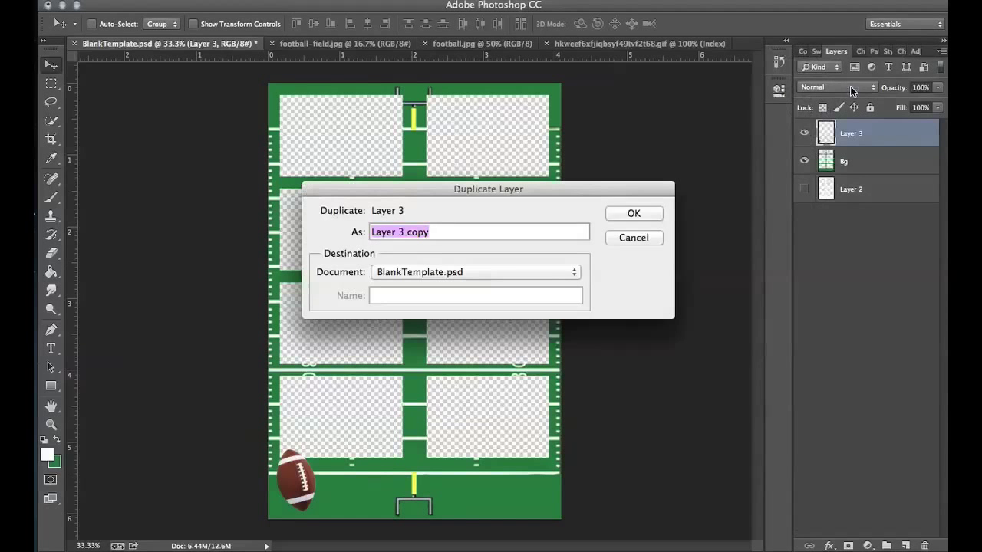
left_click(942, 52)
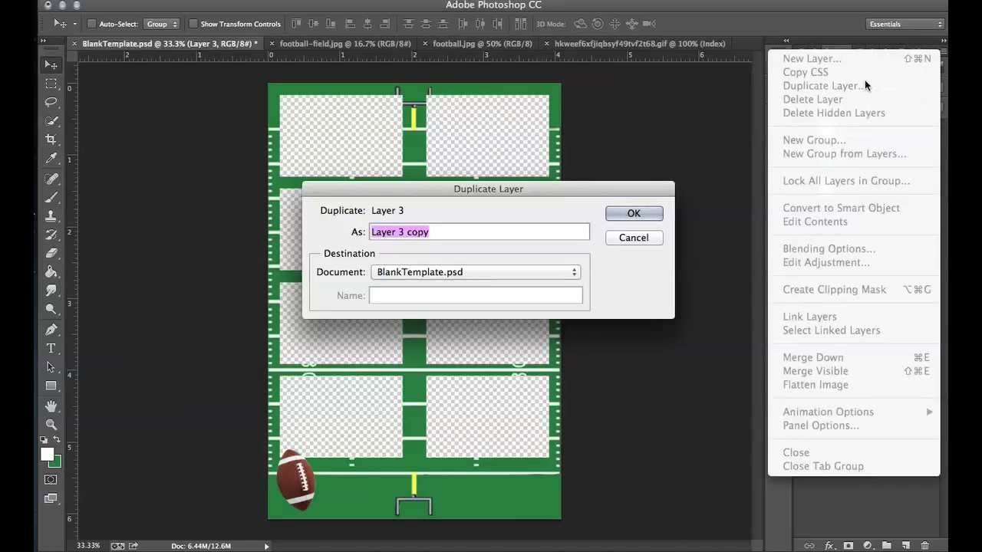
left_click(481, 237)
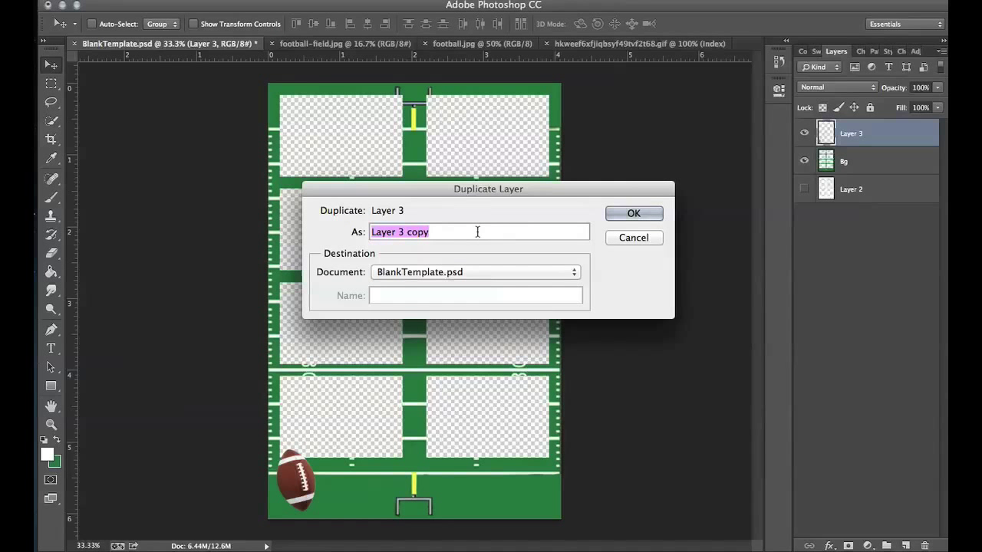
type("football2")
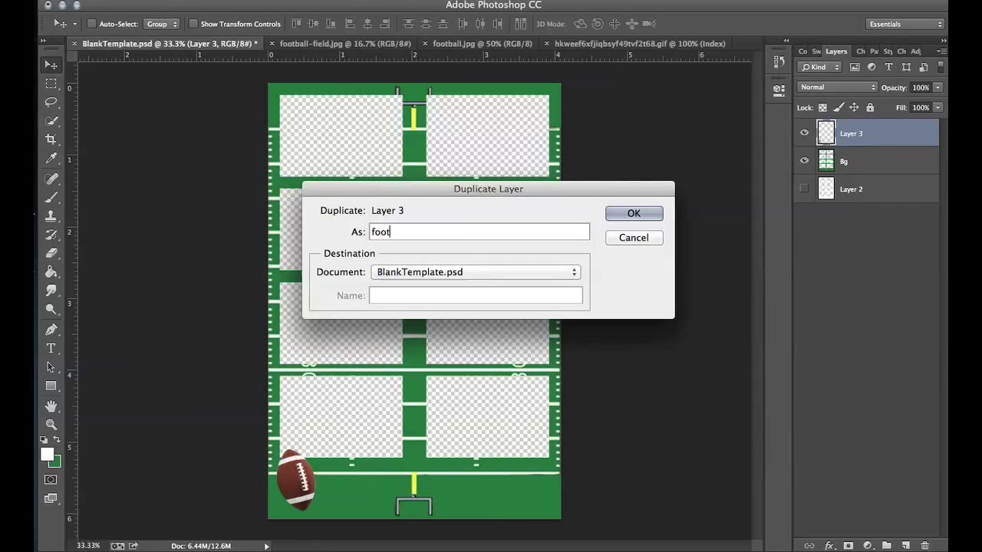
left_click(634, 214)
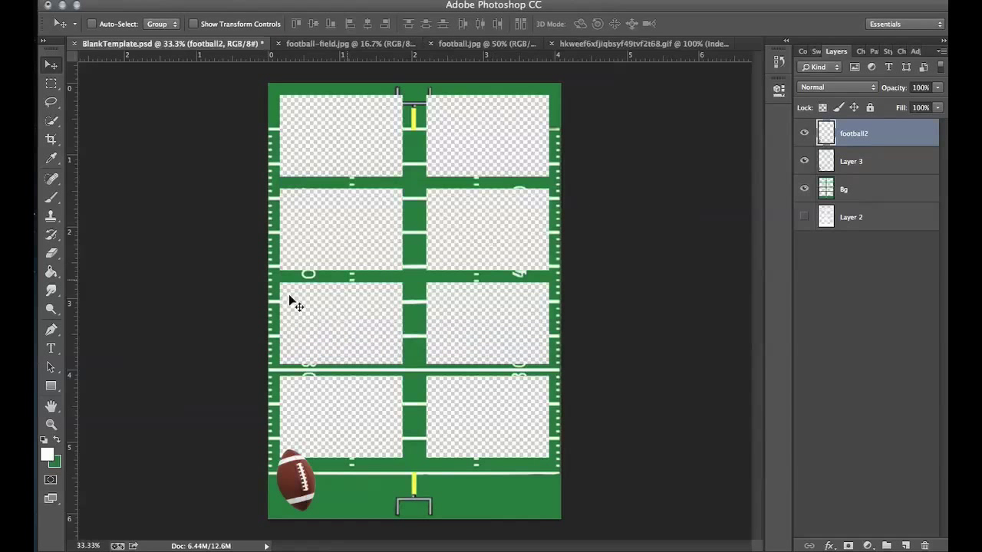
left_click_drag(315, 489, 455, 482)
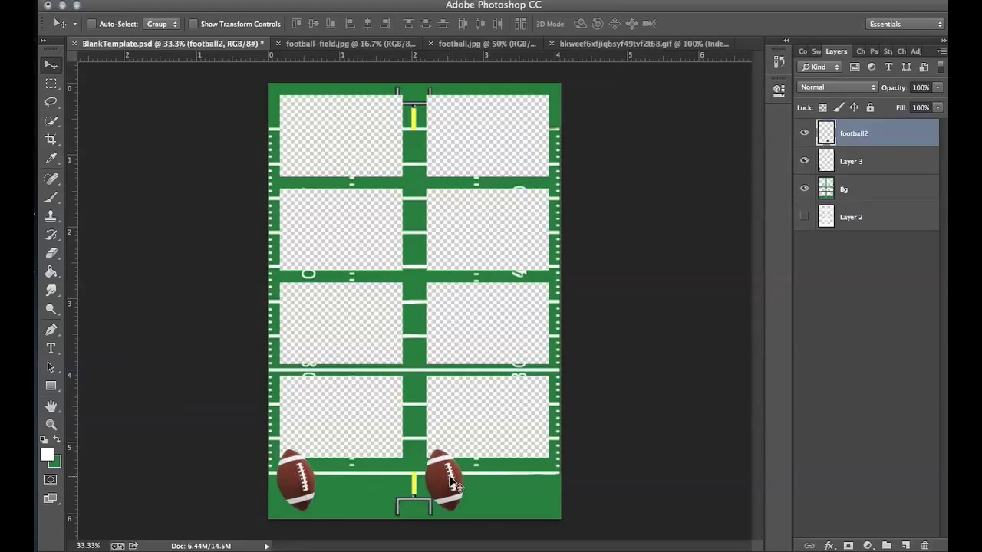
Step: Rename the original football layer, Layer 3, to 'football1'
left_click(853, 162)
double_click(851, 161)
type("fo")
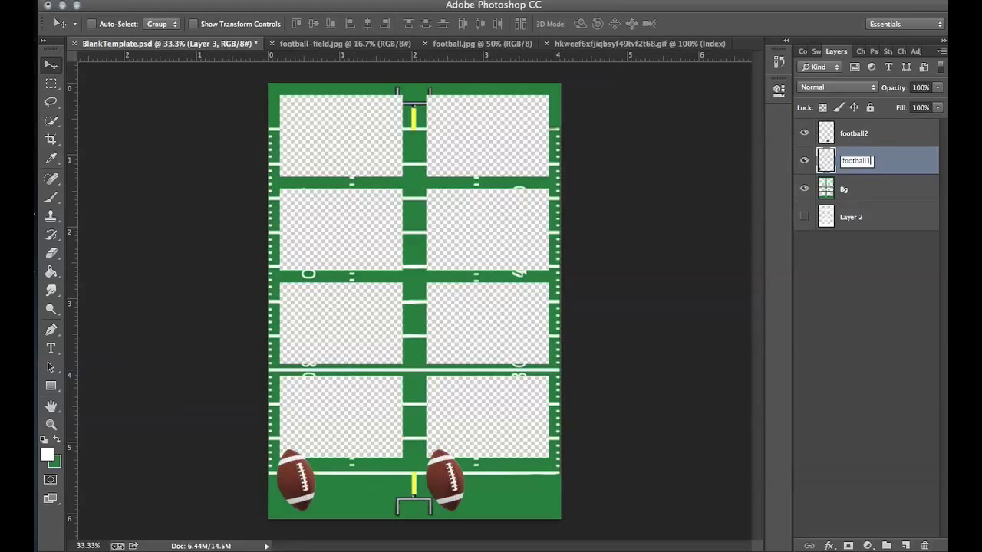
type("otball1")
key("Return")
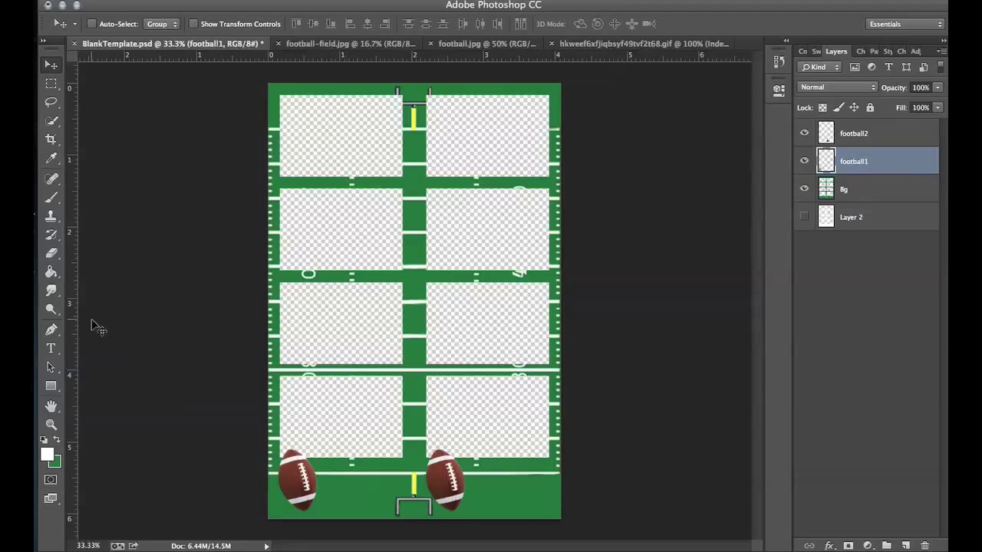
Step: Paste 'Super Bowl' text near the field's bottom, set it to 12 pt, and add '2014'
left_click(55, 348)
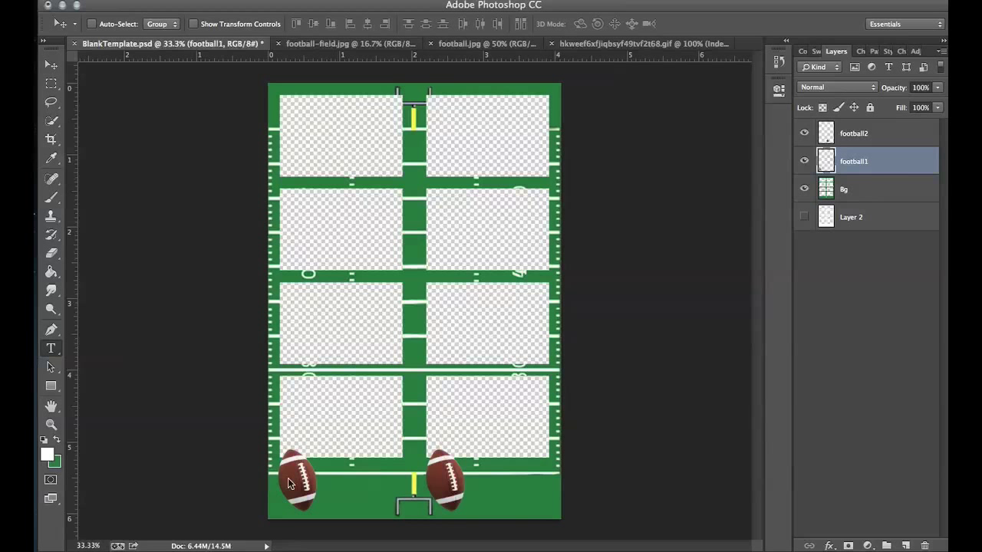
left_click(328, 476)
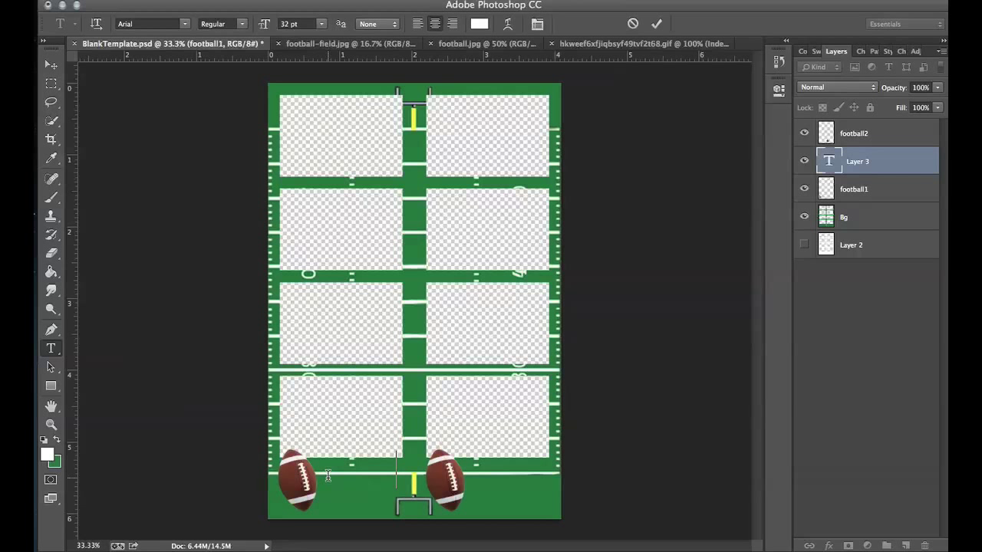
type("Super Bowl")
key("ctrl+a")
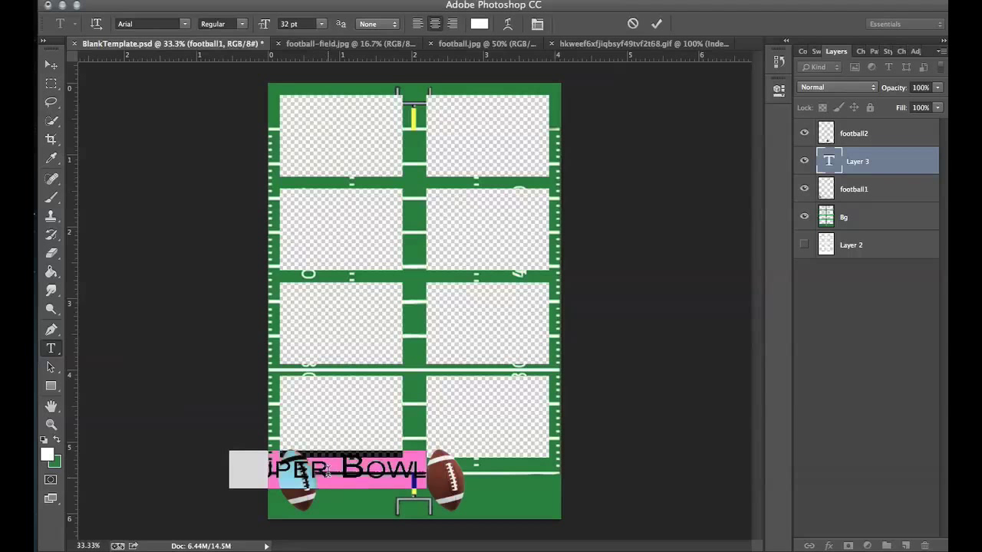
left_click(322, 24)
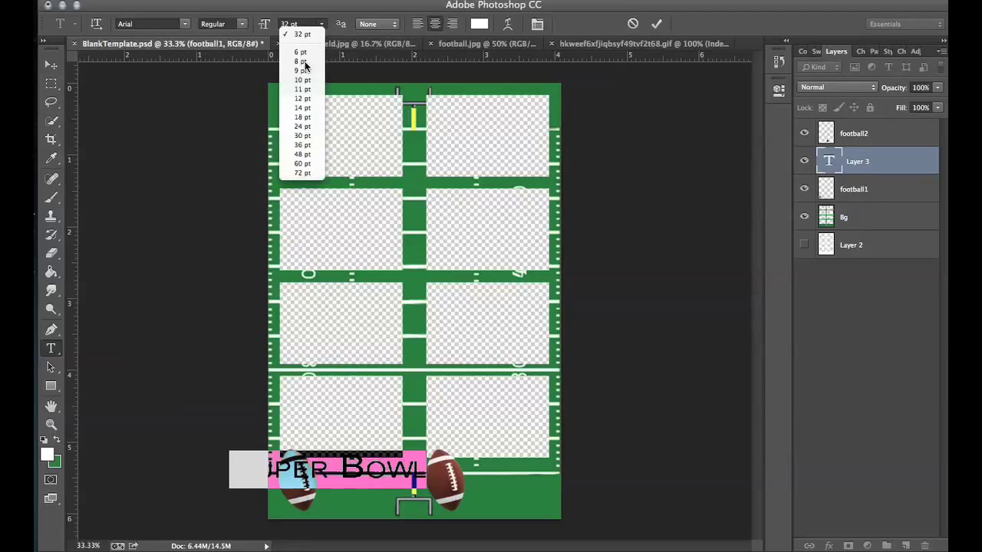
left_click(299, 100)
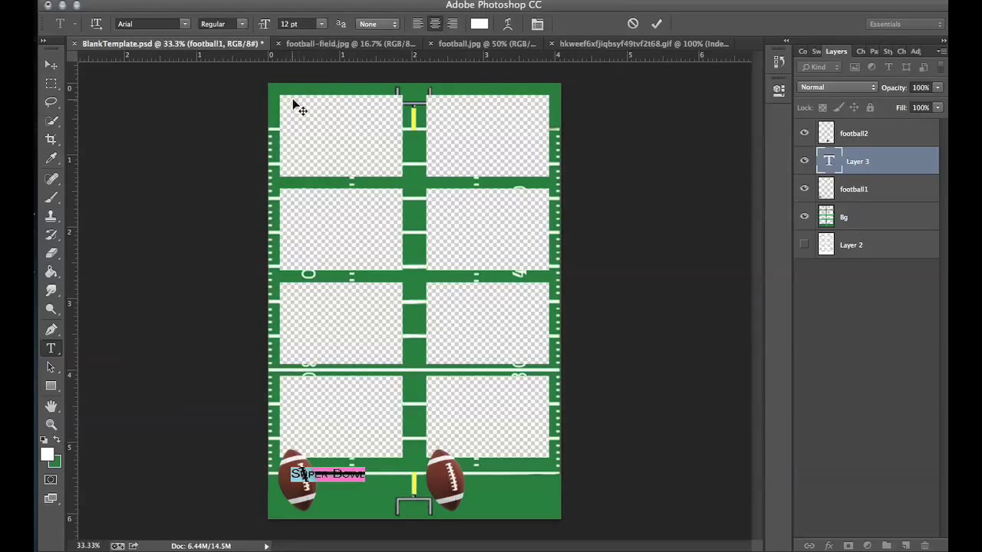
key("Right")
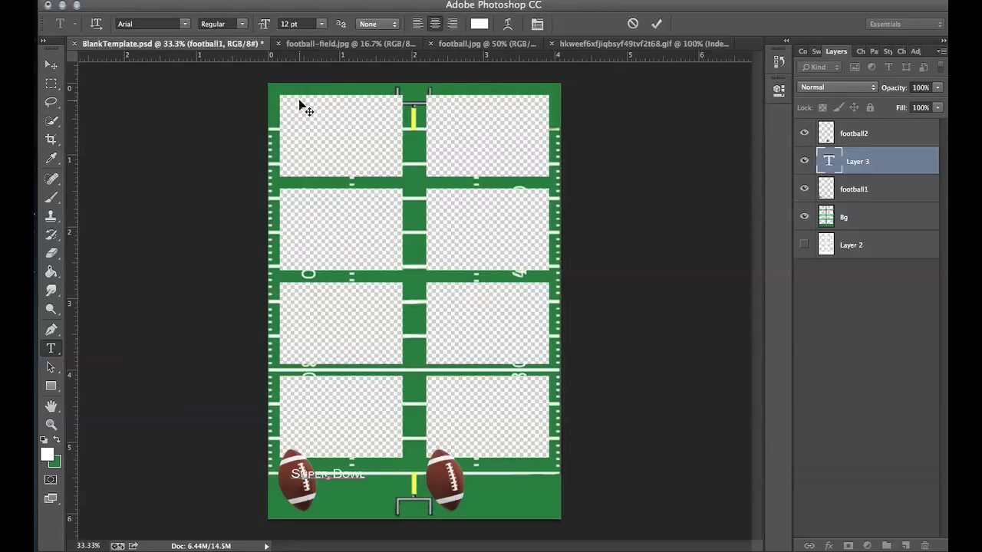
type("2014")
Step: Colour the whole 'Super Bowl 2014' text red
key("ctrl+a")
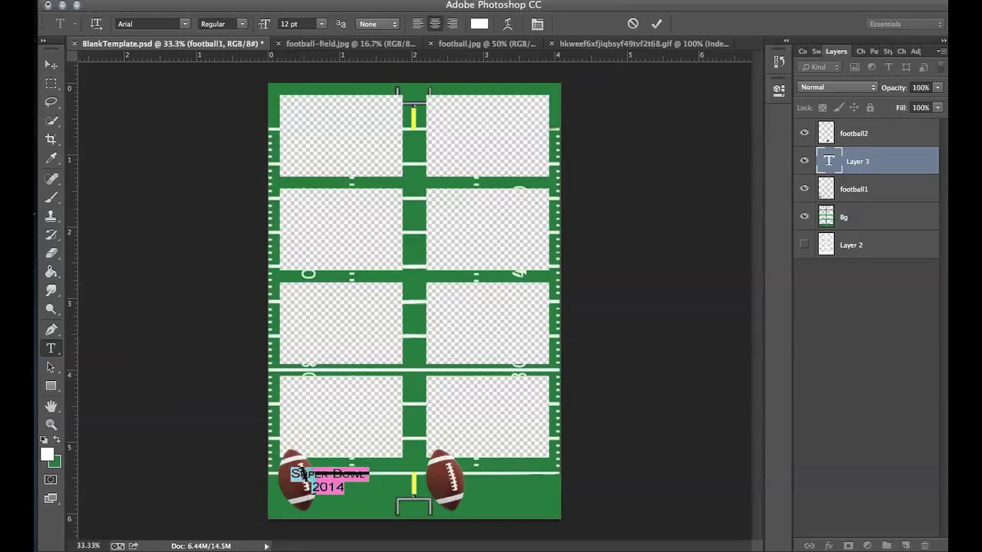
left_click(480, 24)
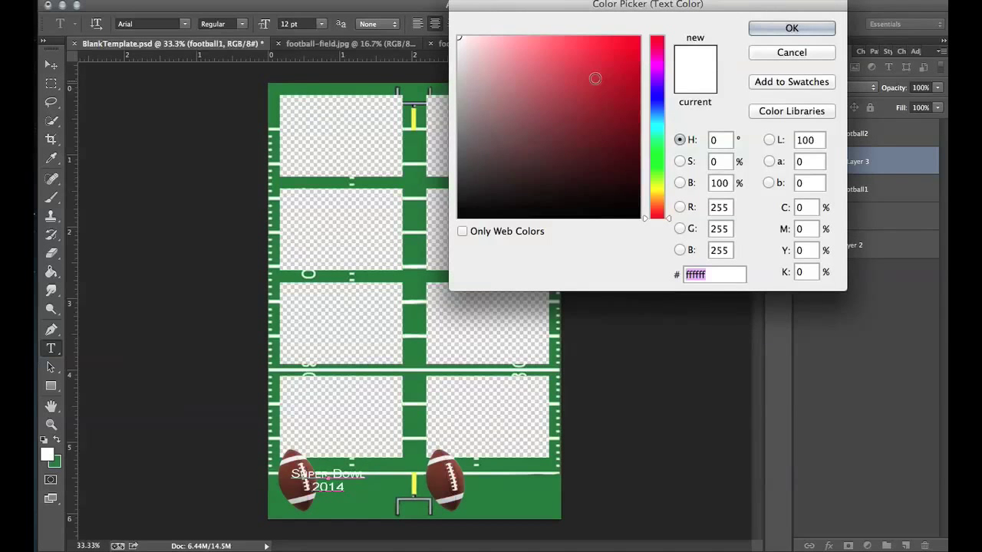
left_click_drag(594, 77, 818, 28)
left_click(818, 28)
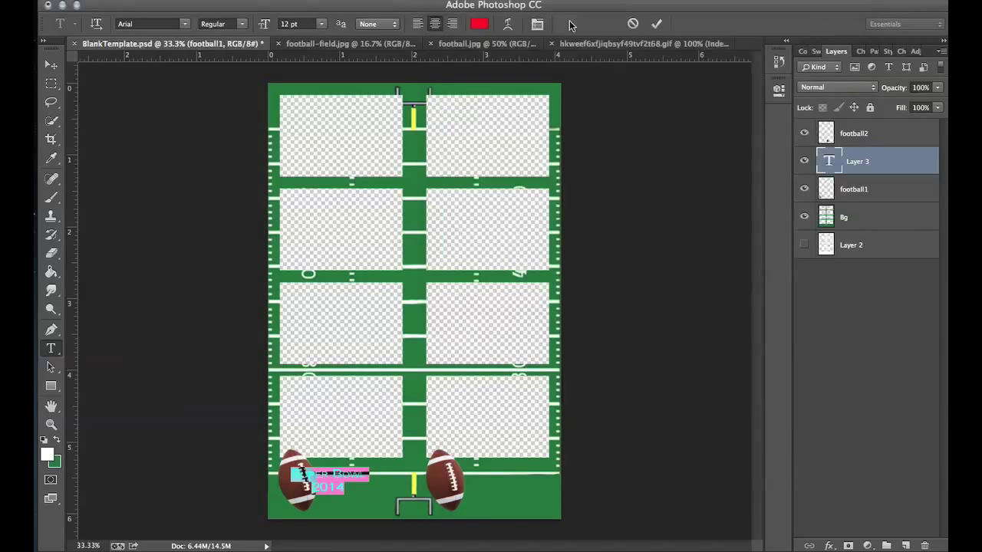
Step: Move the text right between the two footballs and nudge it up slightly
left_click(57, 66)
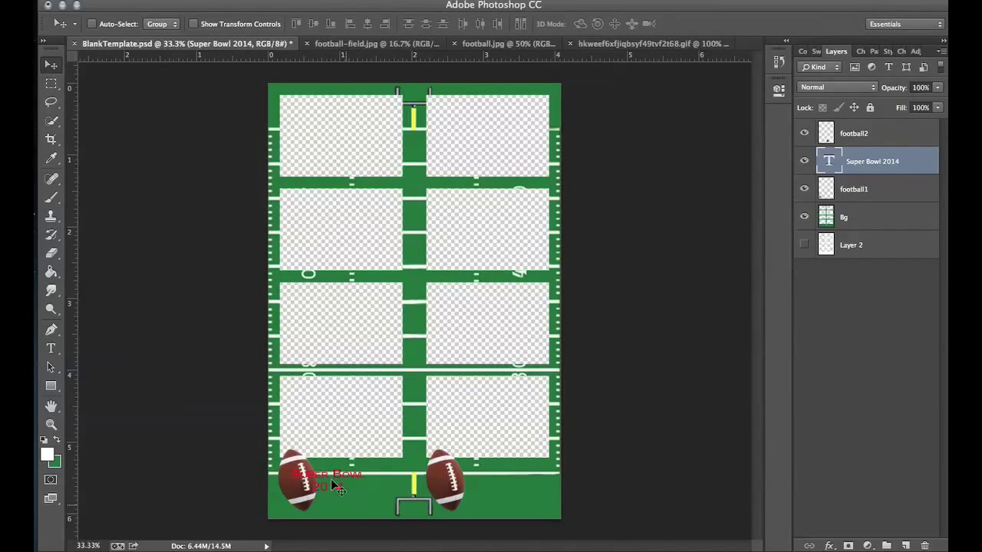
left_click_drag(338, 488, 334, 487)
left_click(54, 68)
left_click_drag(326, 476, 352, 476)
key("Up")
key("Up")
key("Up")
key("Up")
key("Up")
key("Up")
key("Up")
key("Up")
key("Up")
key("Up")
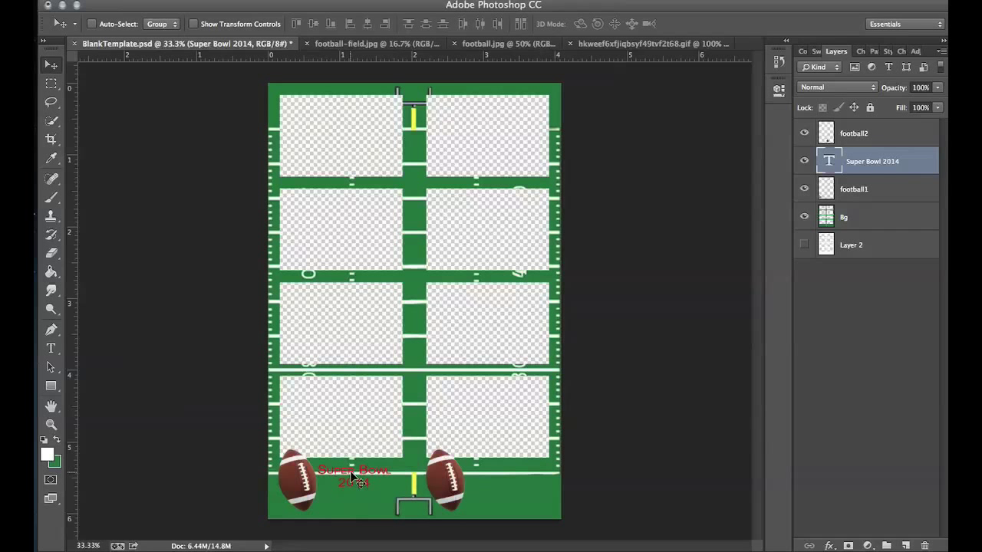
Step: Add an 8 px black Stroke layer style to the Super Bowl 2014 text layer
double_click(911, 168)
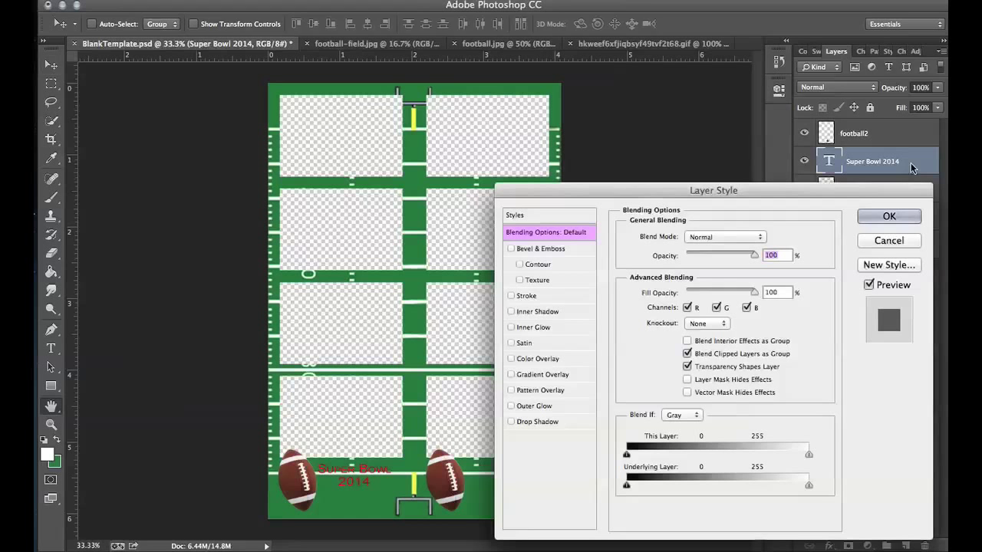
left_click(511, 296)
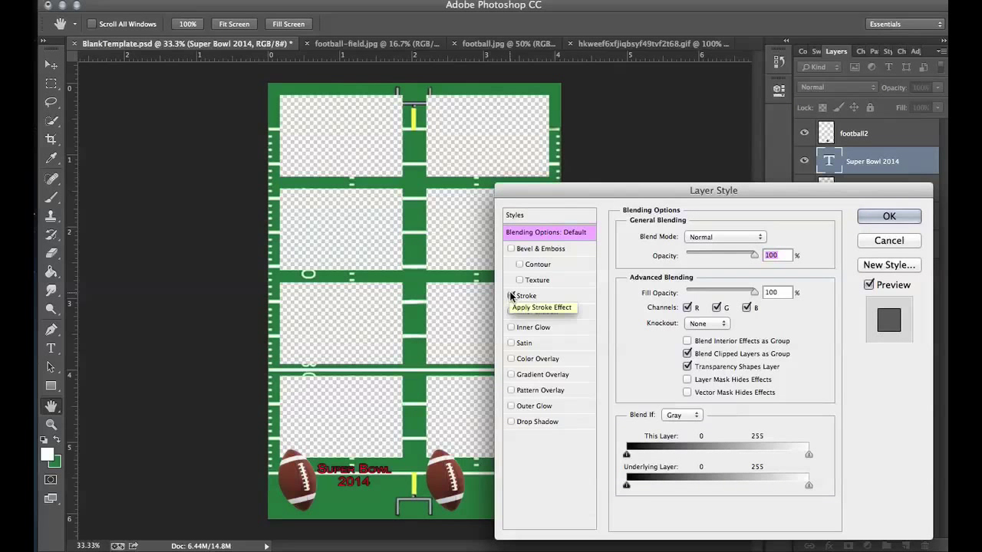
left_click(562, 296)
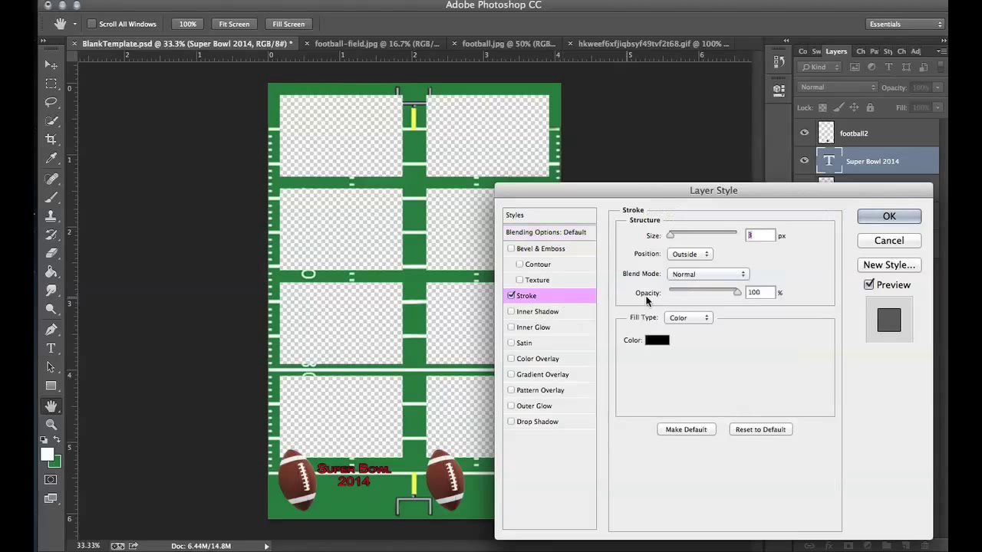
key("Up")
key("Up")
key("Up")
key("Up")
key("Up")
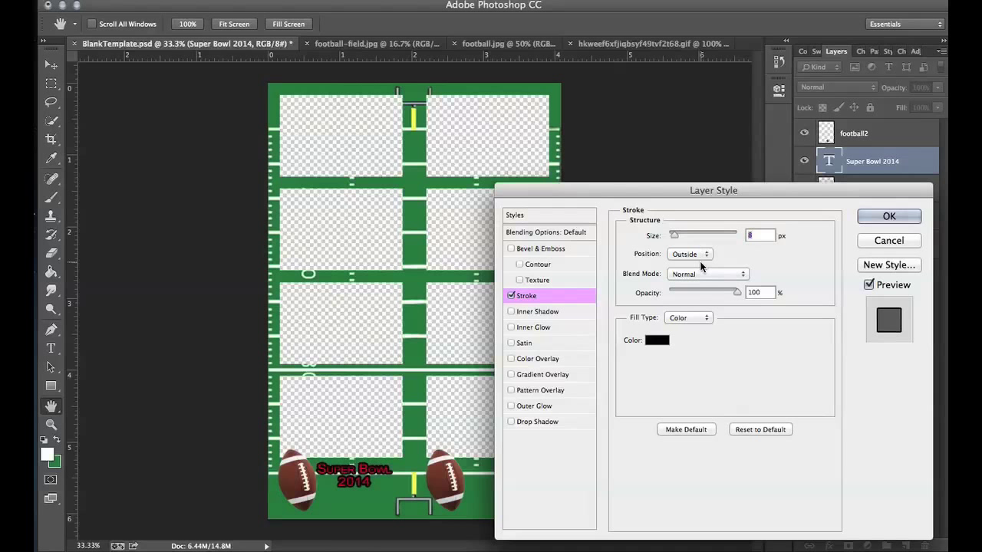
left_click(902, 217)
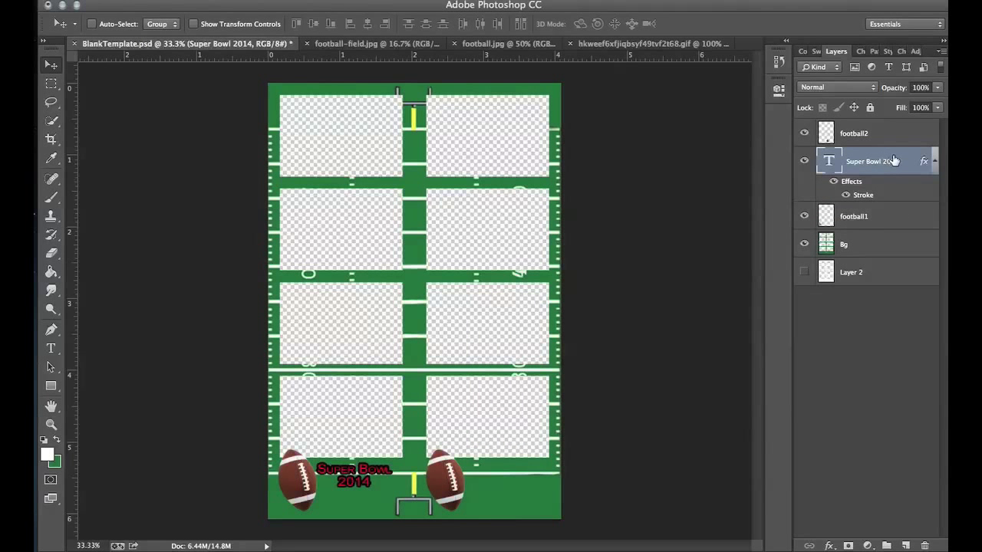
Step: Duplicate the Super Bowl 2014 layer and drag the copy beside the right-hand football
left_click(940, 54)
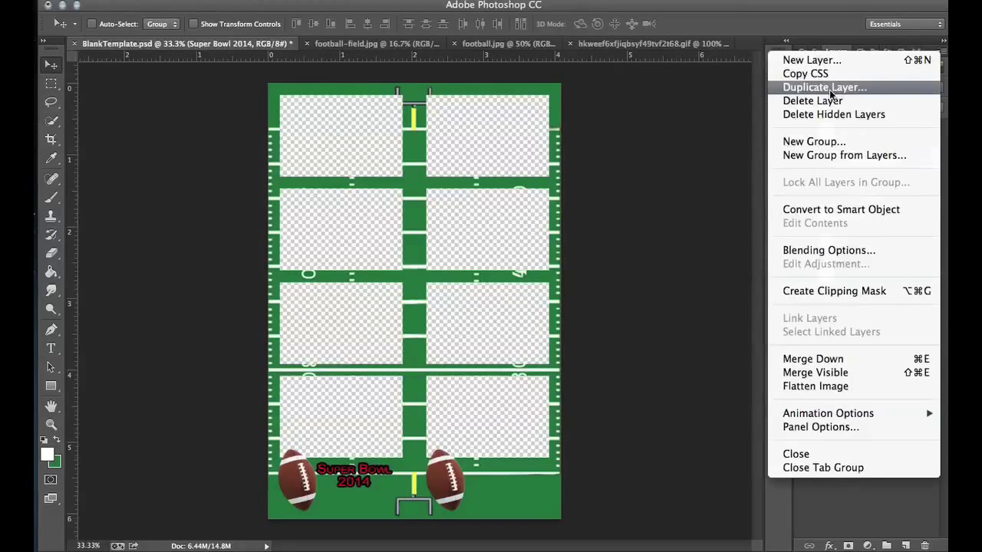
left_click(829, 89)
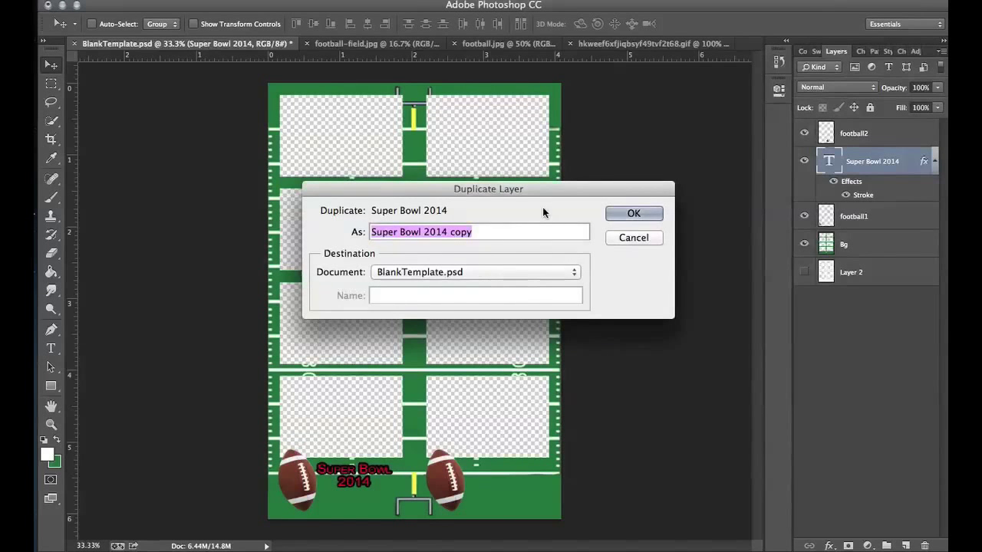
key("Return")
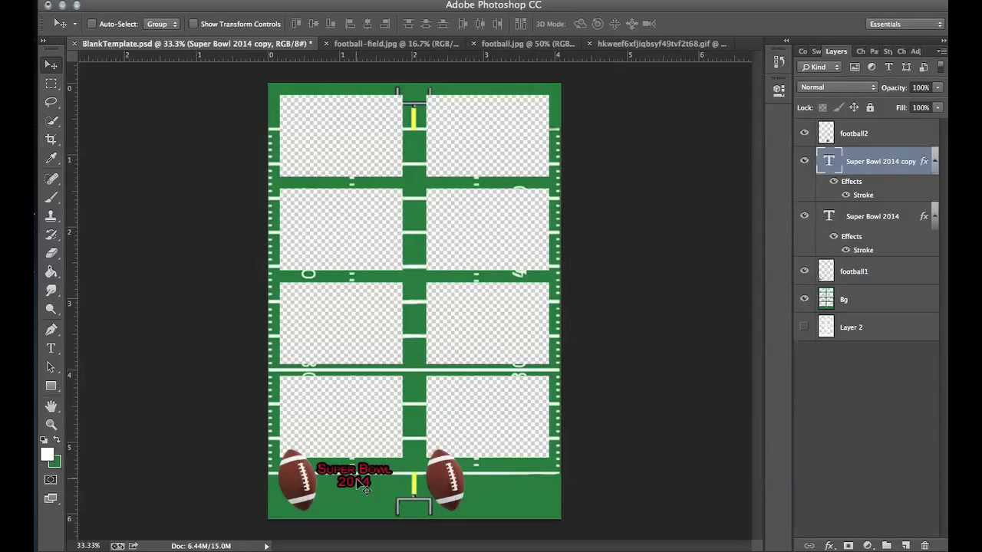
left_click_drag(356, 479, 512, 480)
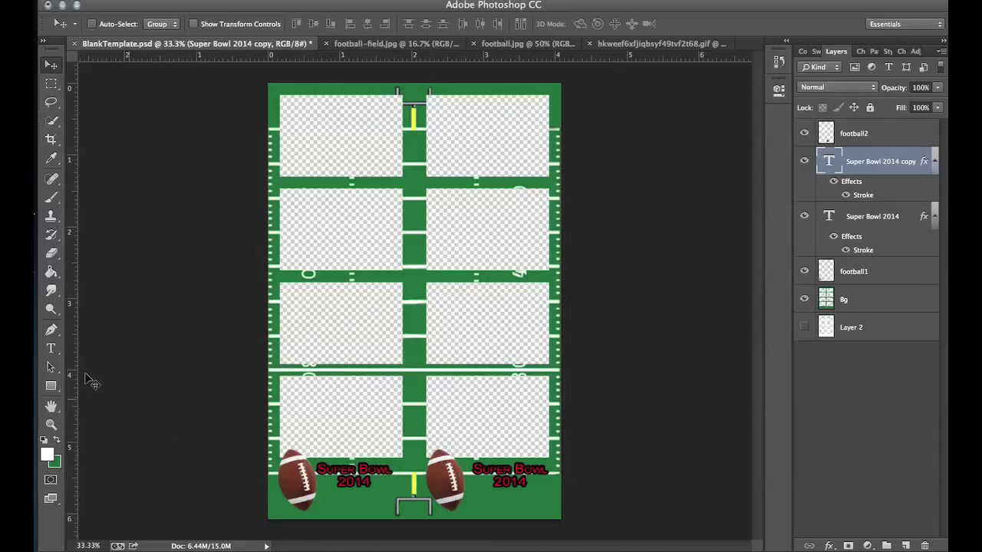
left_click(51, 382)
Step: Draw an unfilled rectangle with a 2 pt black outline over the top-left photo window
left_click(99, 382)
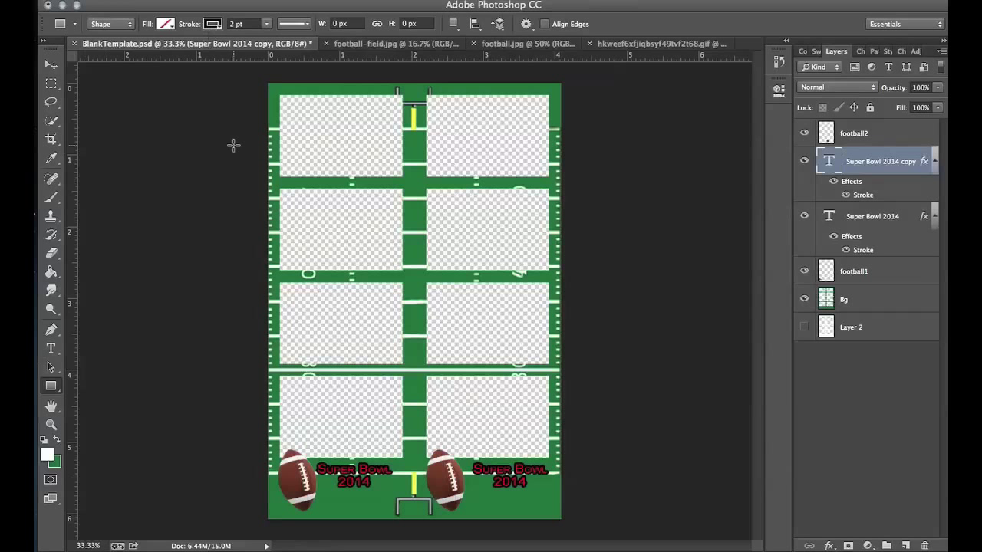
left_click_drag(280, 94, 402, 177)
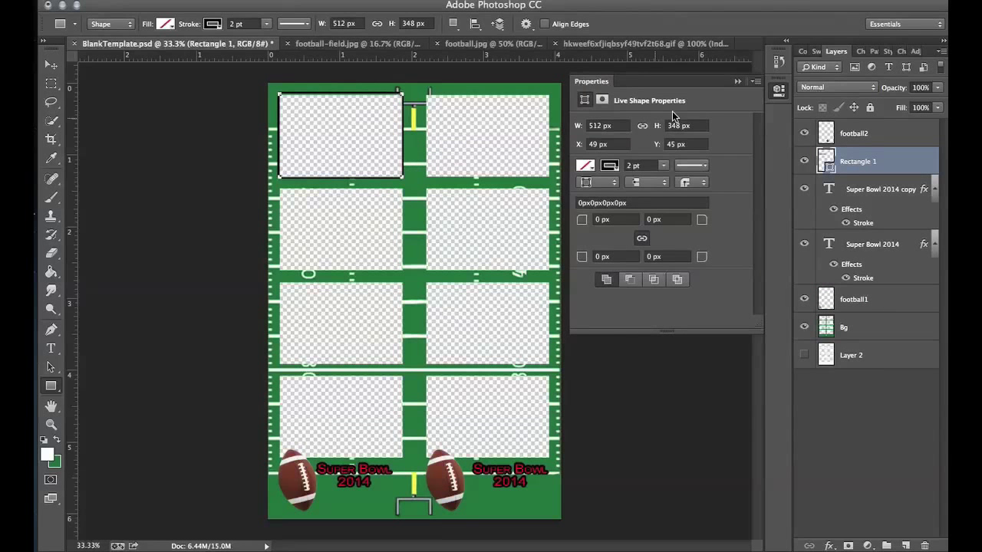
left_click(739, 81)
Step: Shorten the rectangle's height slightly and nudge it down to fit the photo window
left_click(50, 65)
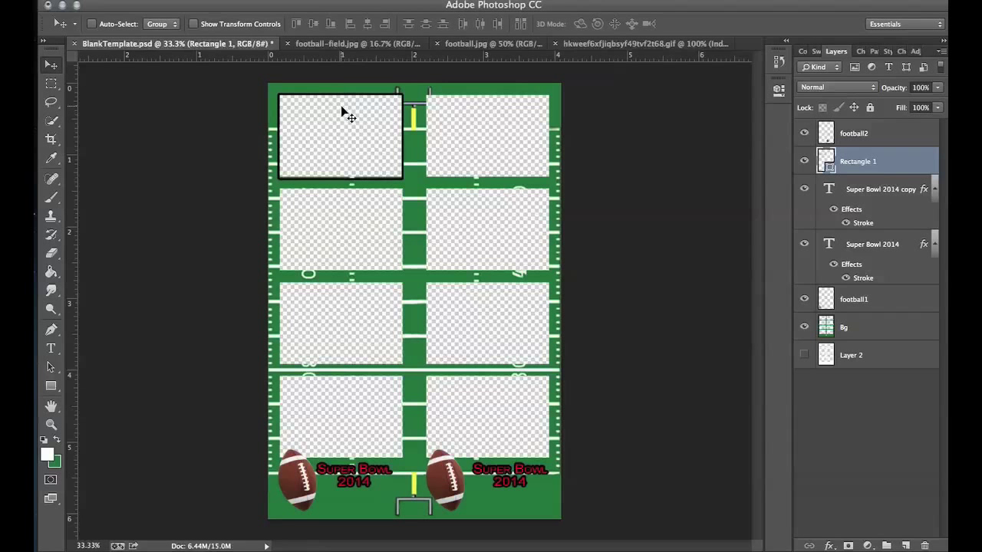
key("ctrl+t")
left_click_drag(339, 178, 339, 173)
key("Return")
key("Down")
key("Down")
key("Down")
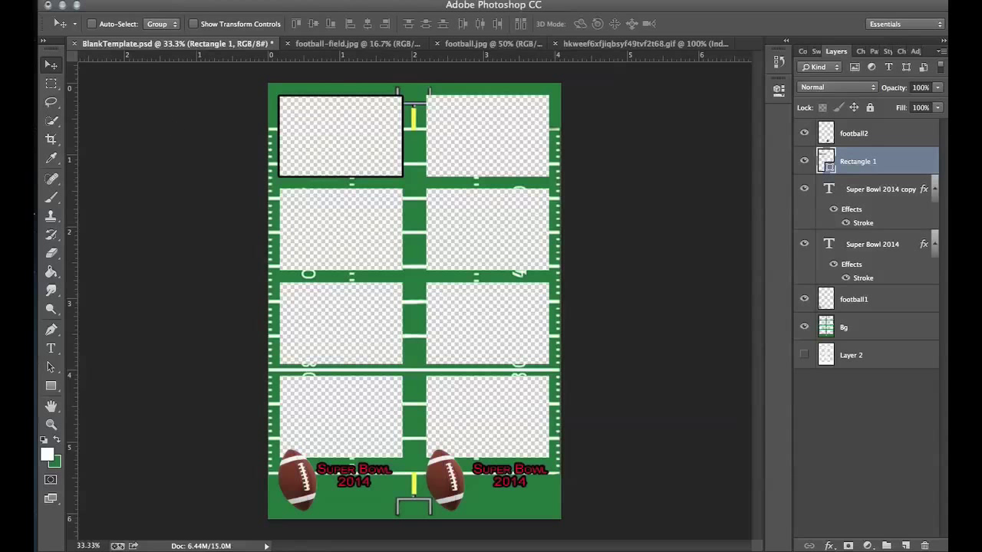
left_click(148, 0)
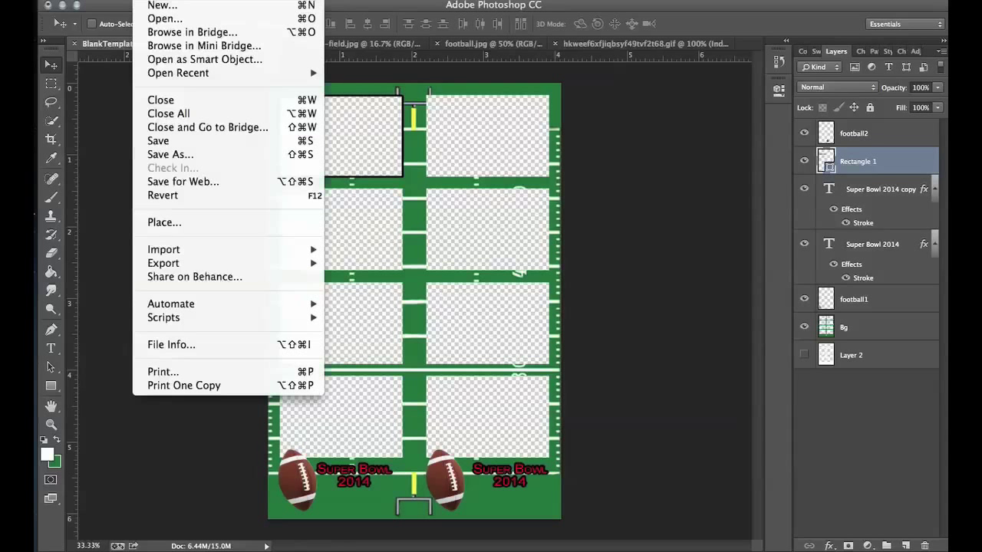
Step: Export the overlay through Save for Web as transparent PNG-24, naming the file 'overlay'
left_click(195, 184)
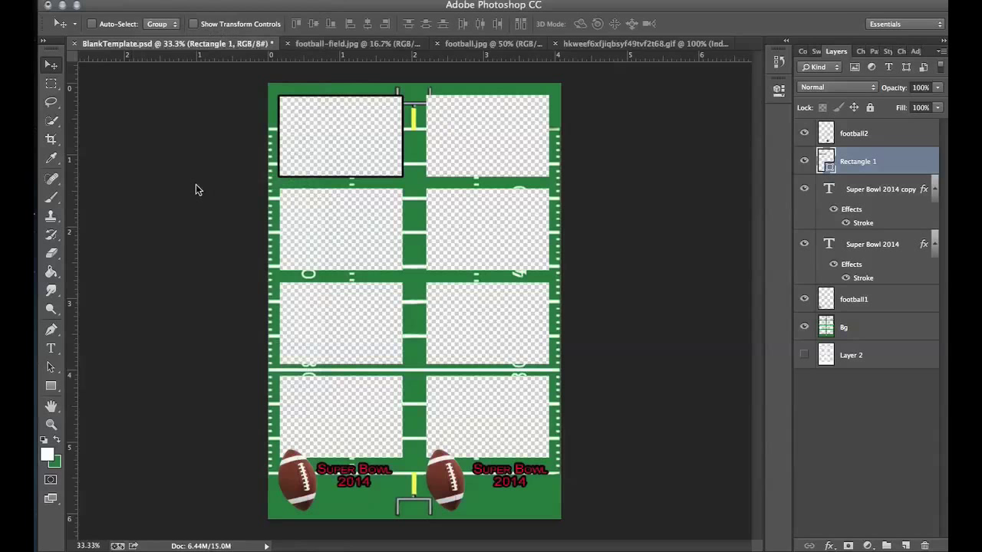
key("super+alt+shift+s")
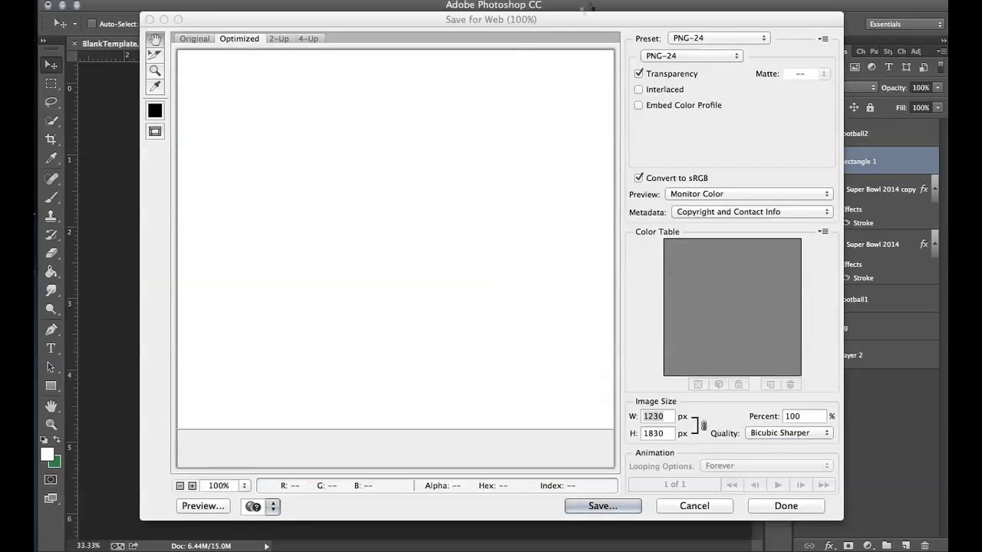
left_click_drag(533, 24, 493, 23)
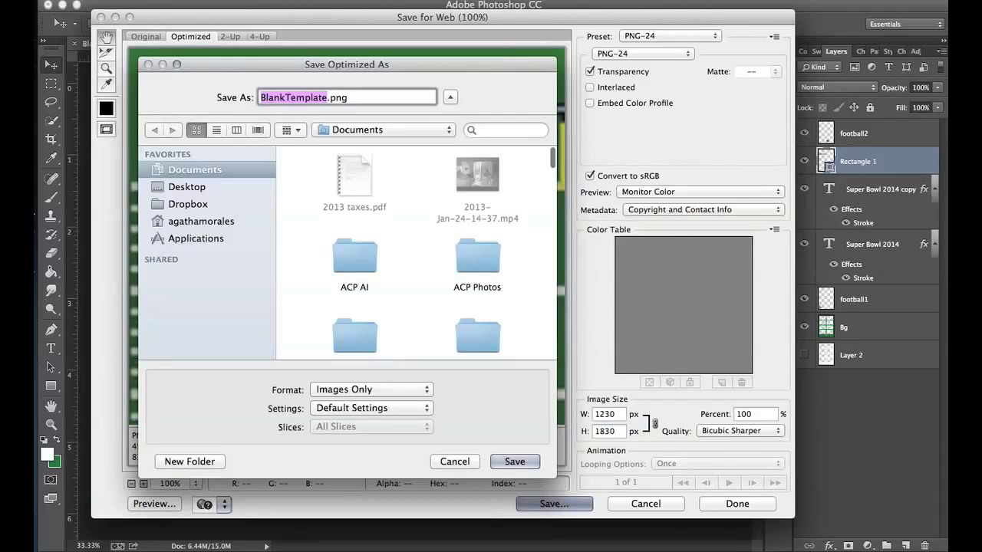
type("overla")
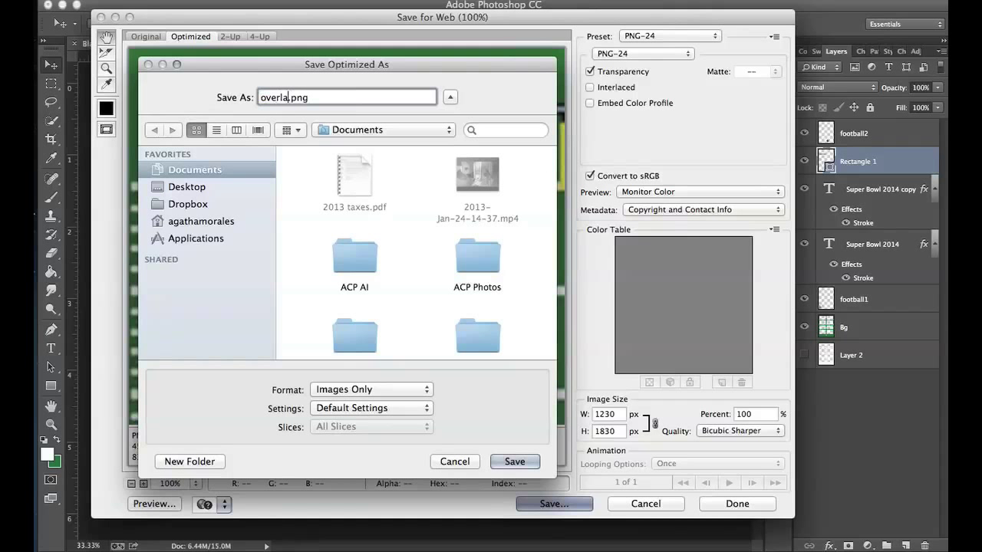
type("y")
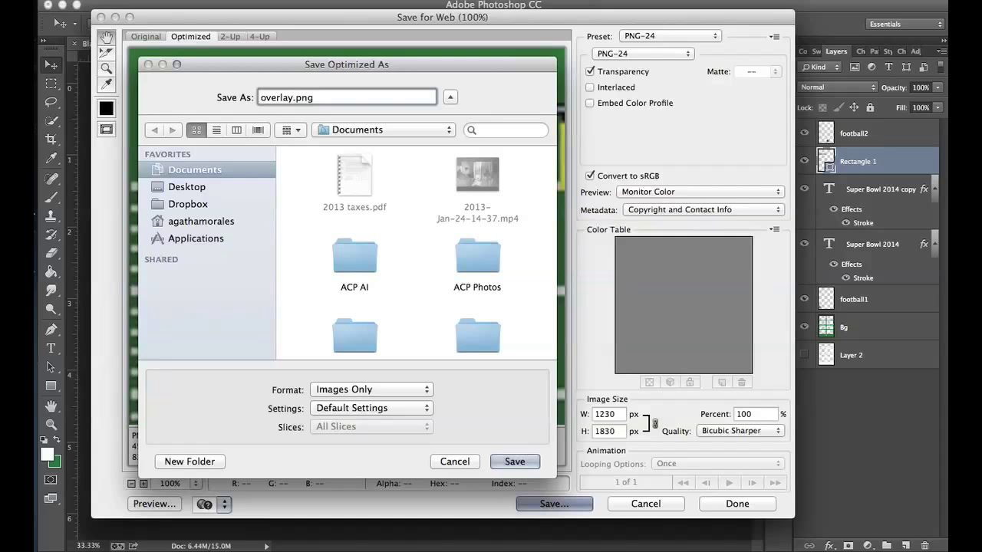